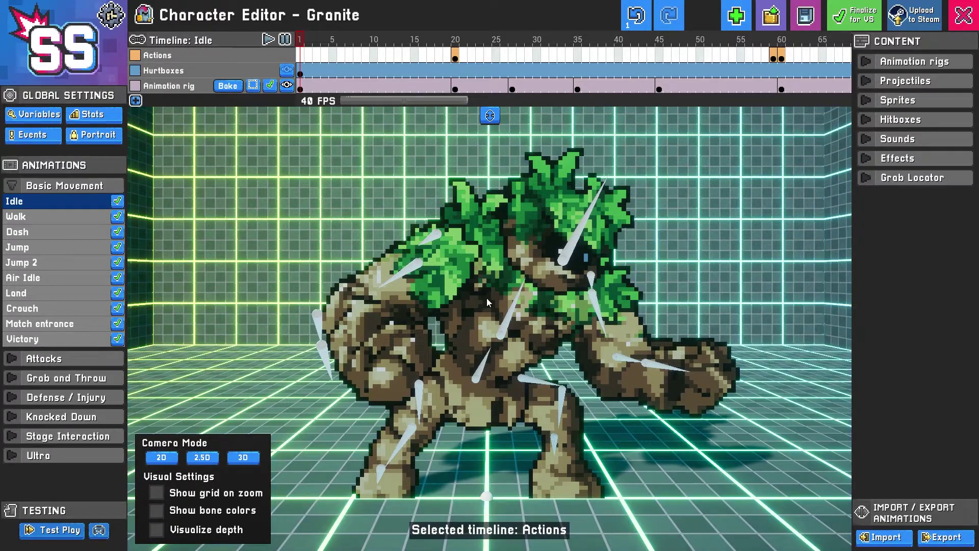
Orbit Granite in 3D camera mode to a side view, then switch to the flat 2D view and zoom
{"action": "scroll", "coordinate": [556, 316], "scroll_direction": "down", "scroll_amount": 3}
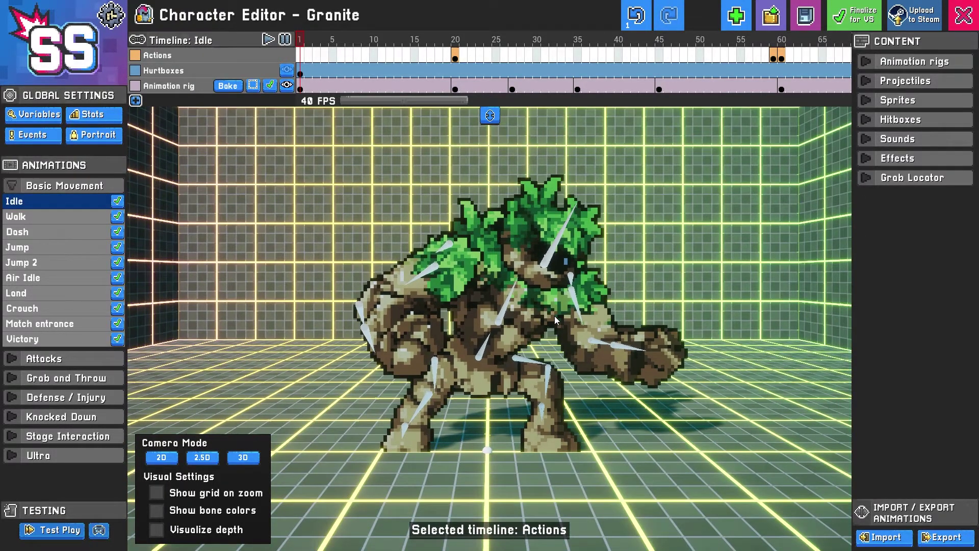
{"action": "scroll", "coordinate": [555, 316], "scroll_direction": "up", "scroll_amount": 5}
{"action": "scroll", "coordinate": [554, 316], "scroll_direction": "down", "scroll_amount": 6}
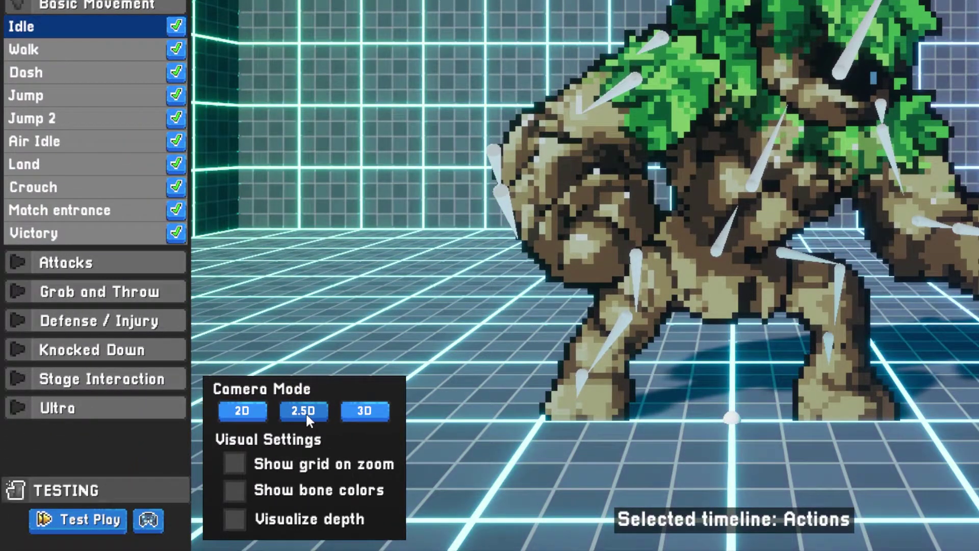
{"action": "left_click", "coordinate": [362, 412]}
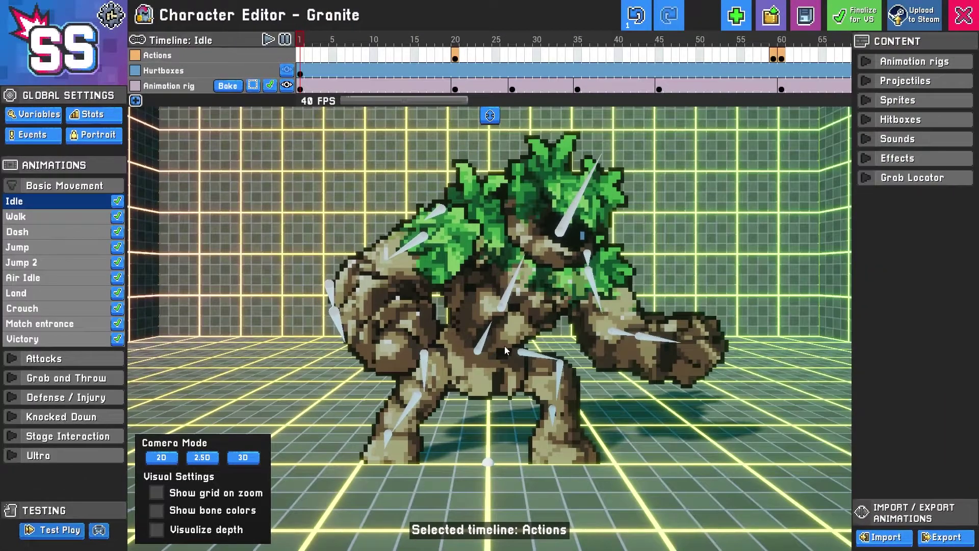
{"action": "left_click_drag", "start_coordinate": [641, 291], "coordinate": [621, 292]}
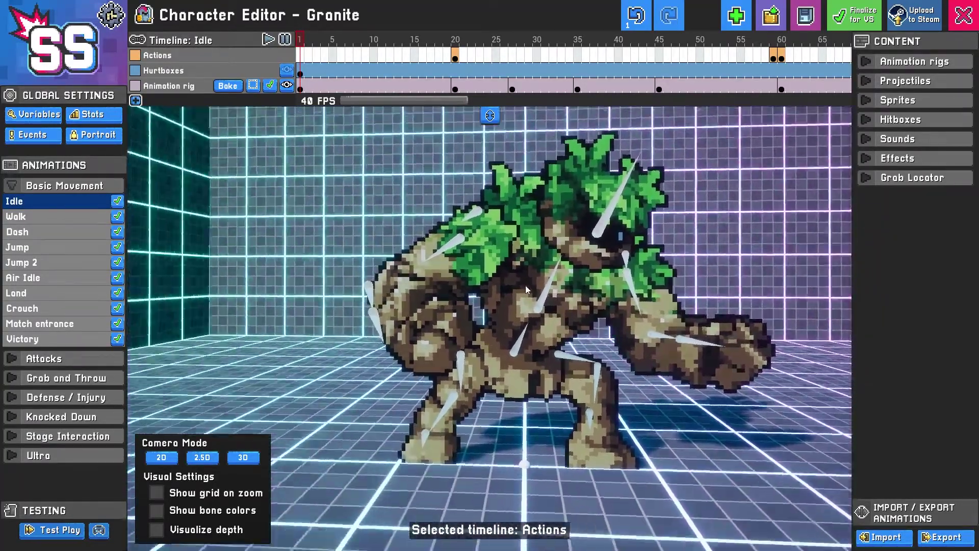
{"action": "left_click_drag", "start_coordinate": [525, 286], "coordinate": [500, 267]}
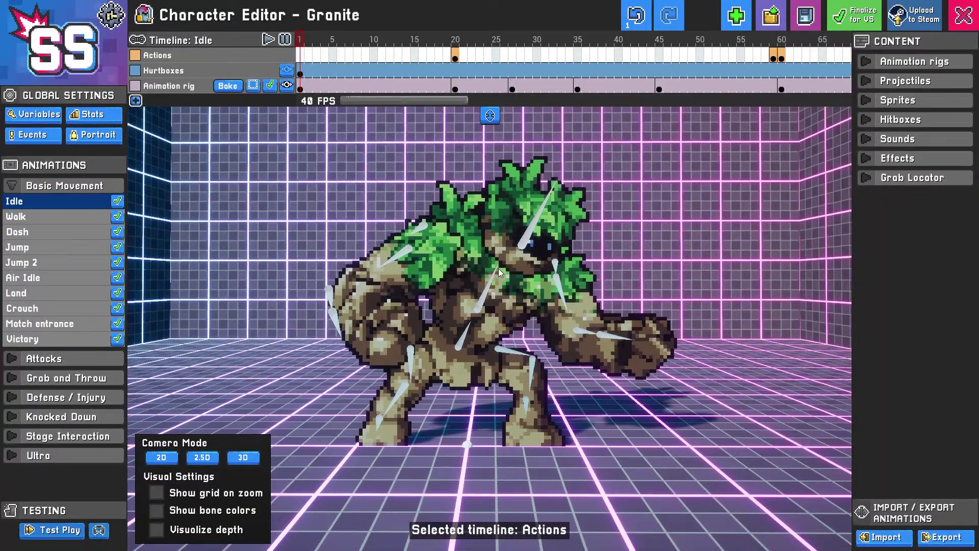
{"action": "left_click", "coordinate": [158, 456]}
{"action": "scroll", "coordinate": [506, 271], "scroll_direction": "up", "scroll_amount": 5}
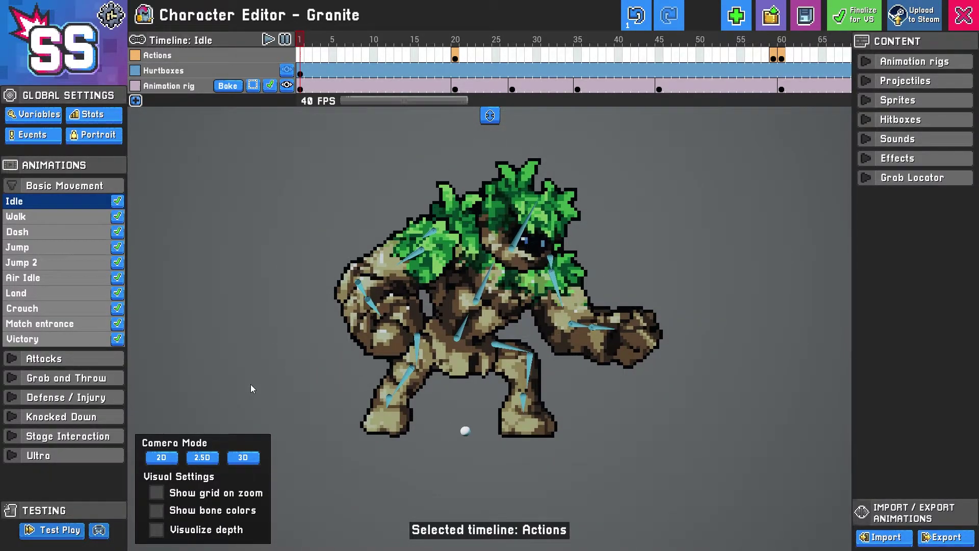
{"action": "left_click", "coordinate": [208, 457]}
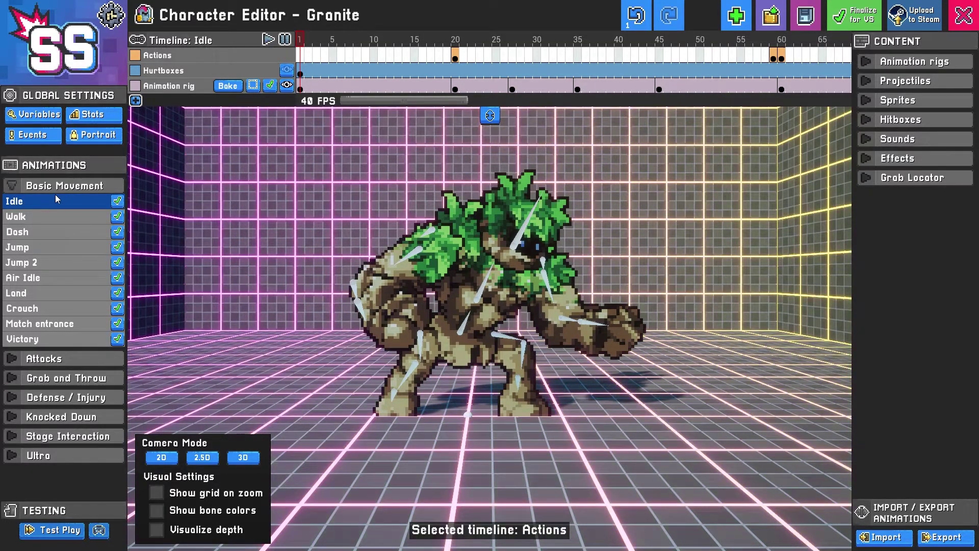
{"action": "left_click", "coordinate": [268, 40]}
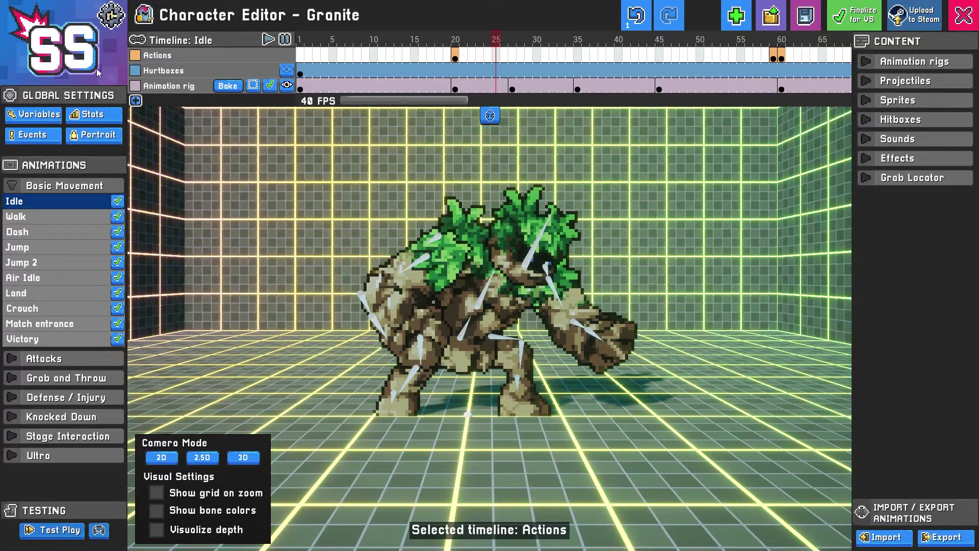
{"action": "left_click", "coordinate": [36, 339]}
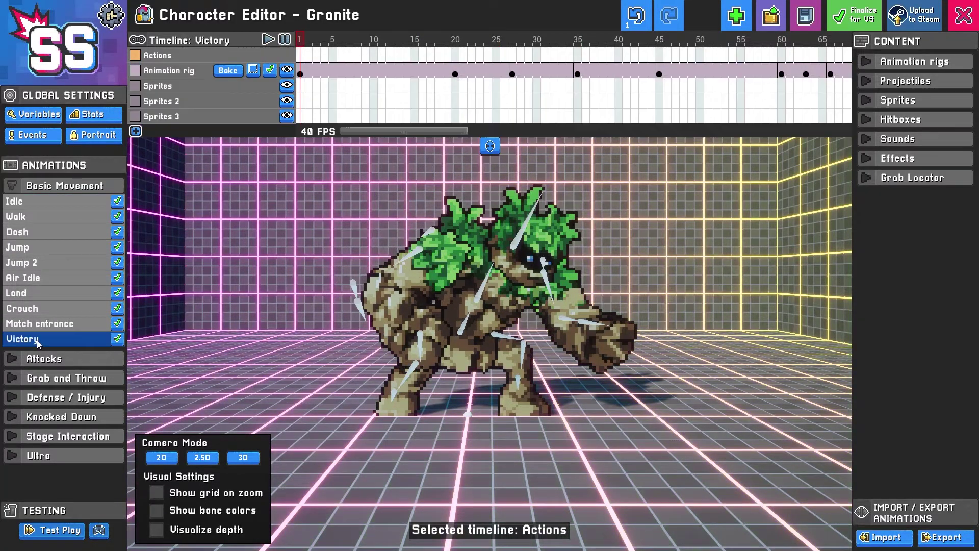
{"action": "left_click", "coordinate": [269, 41]}
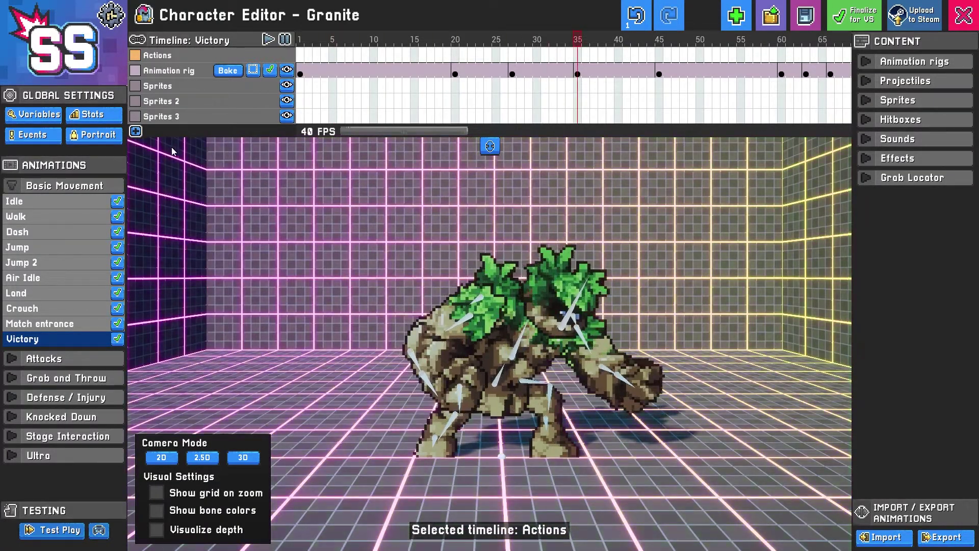
{"action": "left_click", "coordinate": [54, 201]}
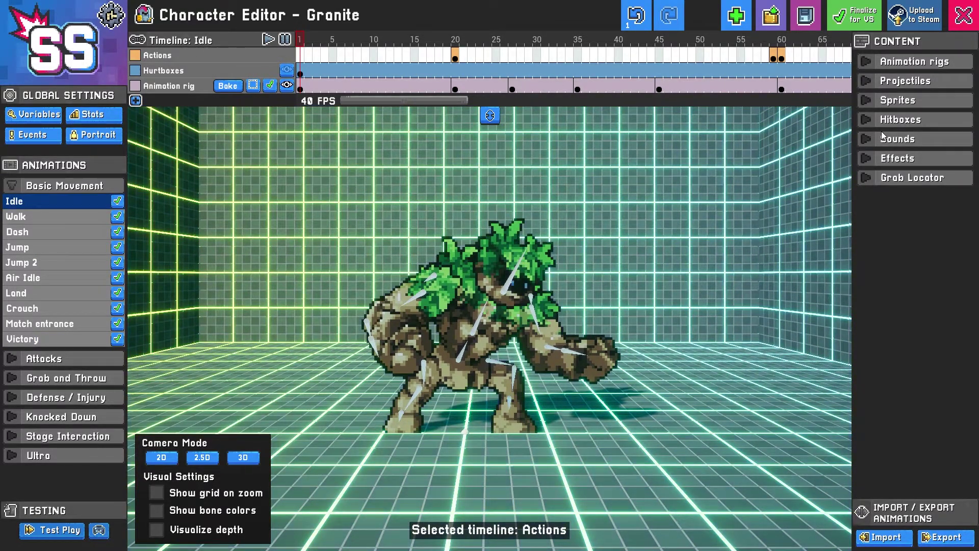
Select the Animation rig timeline layer and expand the Sounds and Sprites content groups
{"action": "scroll", "coordinate": [418, 218], "scroll_direction": "up", "scroll_amount": 1}
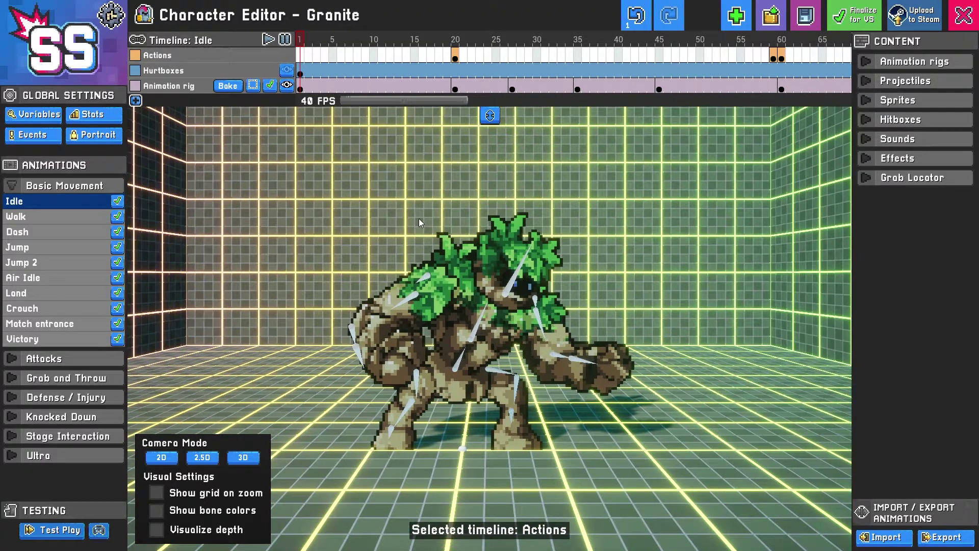
{"action": "left_click", "coordinate": [305, 92]}
{"action": "scroll", "coordinate": [572, 295], "scroll_direction": "up", "scroll_amount": 2}
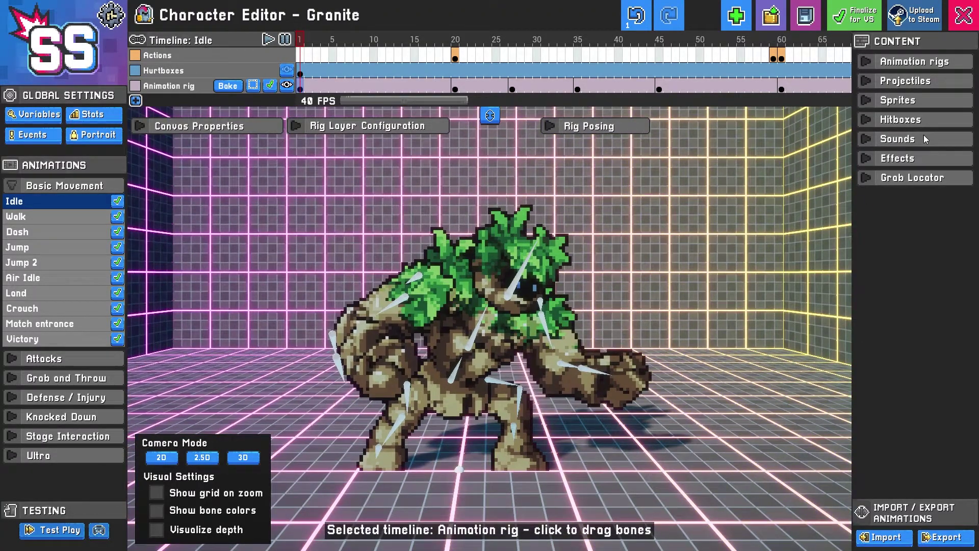
{"action": "left_click", "coordinate": [872, 141]}
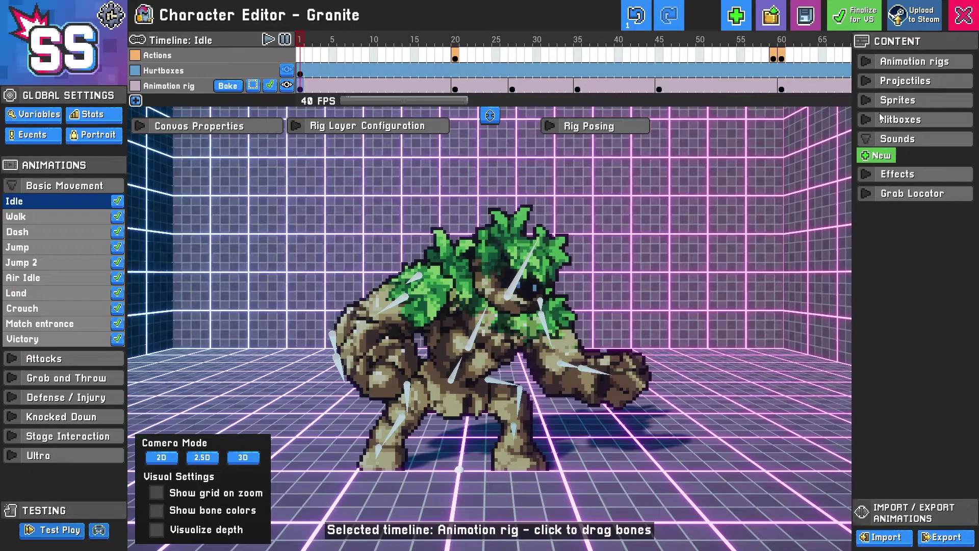
{"action": "left_click", "coordinate": [865, 101]}
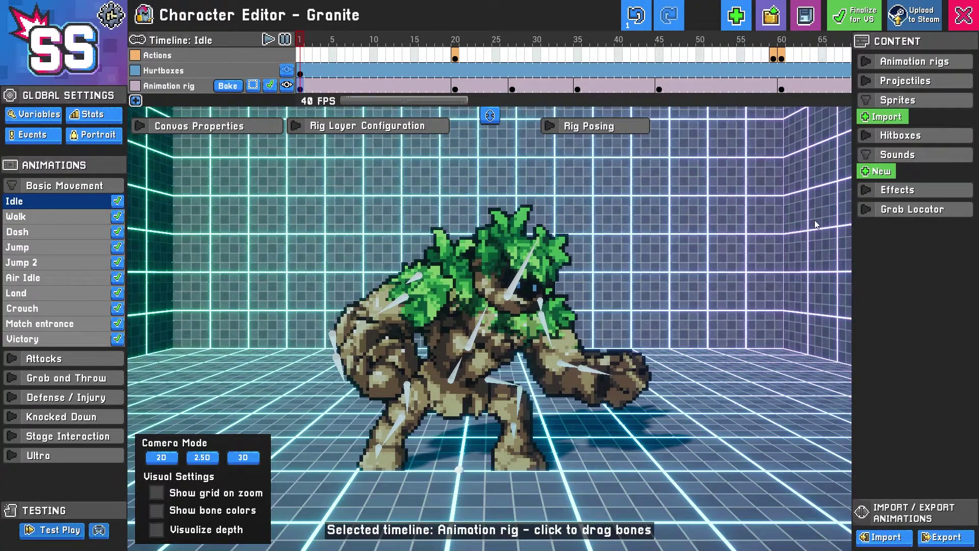
{"action": "scroll", "coordinate": [592, 309], "scroll_direction": "down", "scroll_amount": 2}
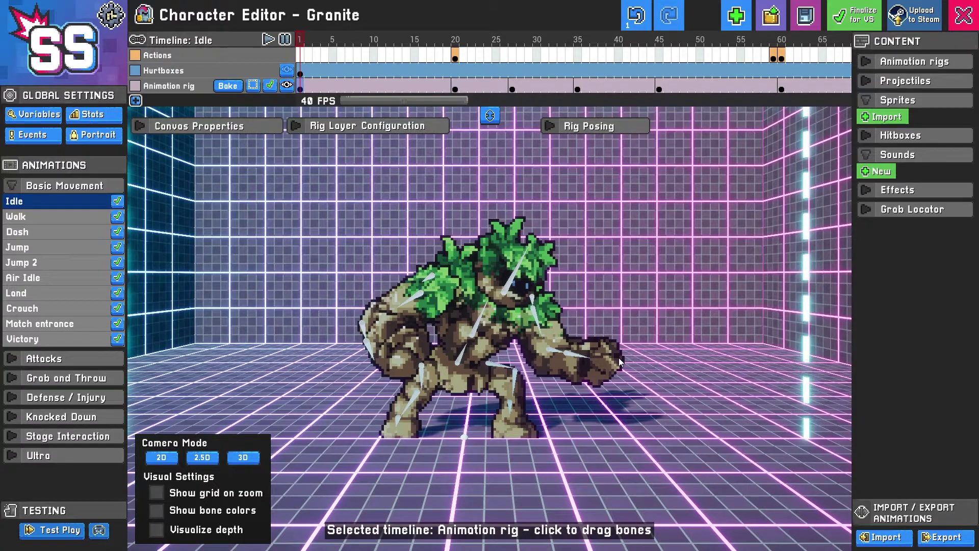
Click on Granite in the viewport, then reselect the Animation rig layer
{"action": "left_click", "coordinate": [657, 289]}
{"action": "left_click", "coordinate": [655, 287]}
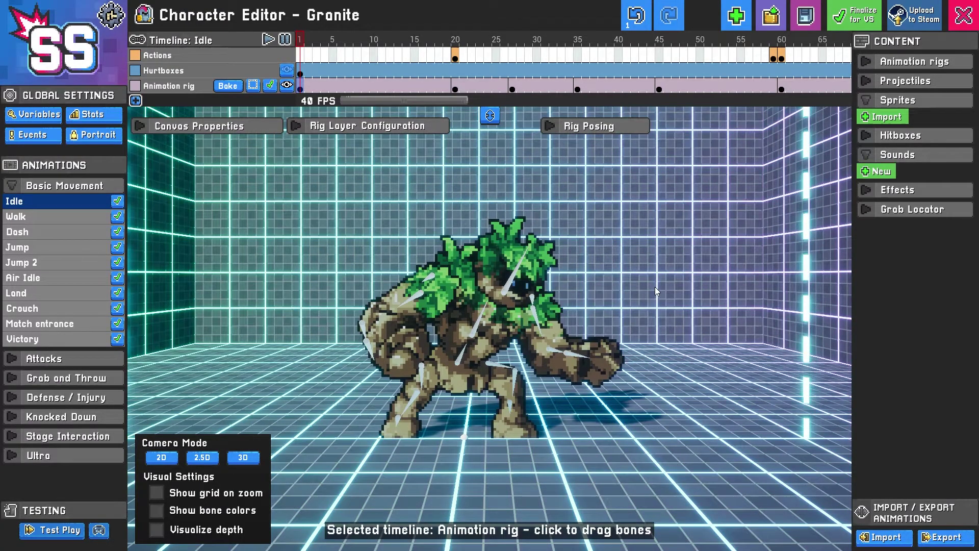
{"action": "left_click", "coordinate": [716, 269]}
{"action": "left_click", "coordinate": [717, 269]}
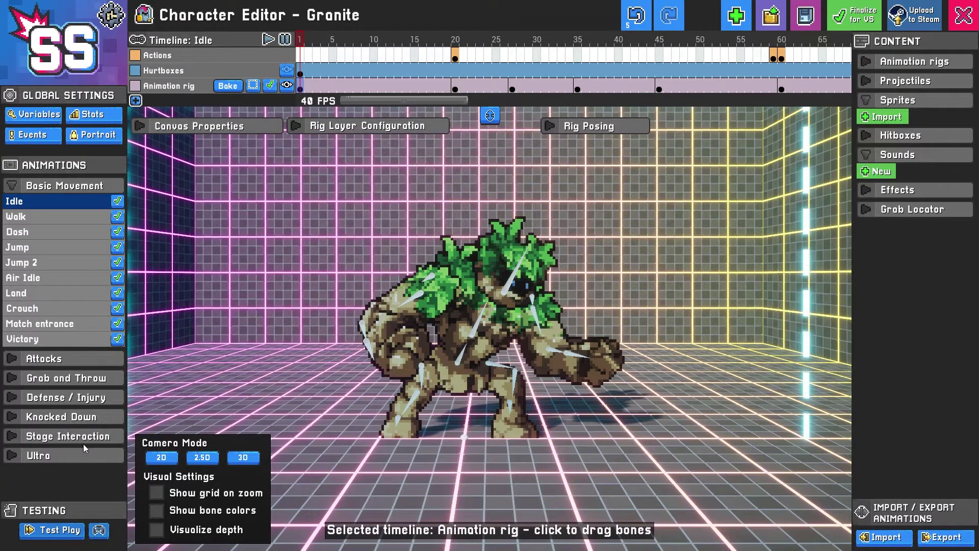
{"action": "left_click", "coordinate": [201, 87]}
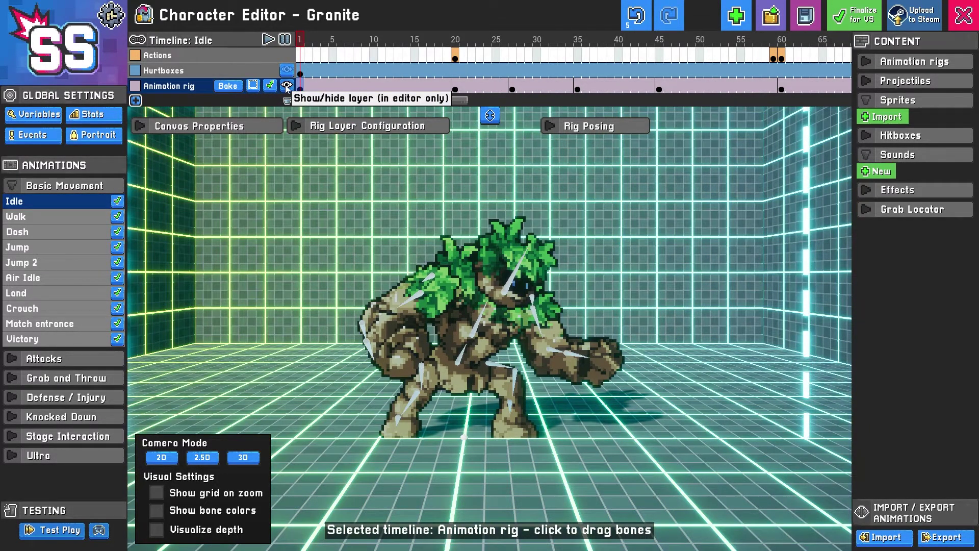
Hide and reshow the Animation rig layer, then select the Hurtboxes layer and make it visible
{"action": "left_click", "coordinate": [286, 85]}
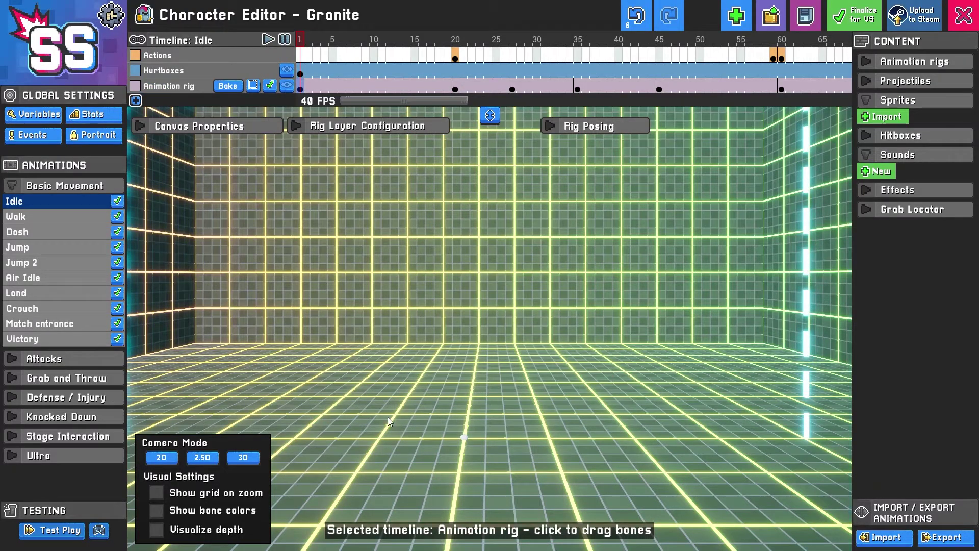
{"action": "left_click", "coordinate": [289, 88]}
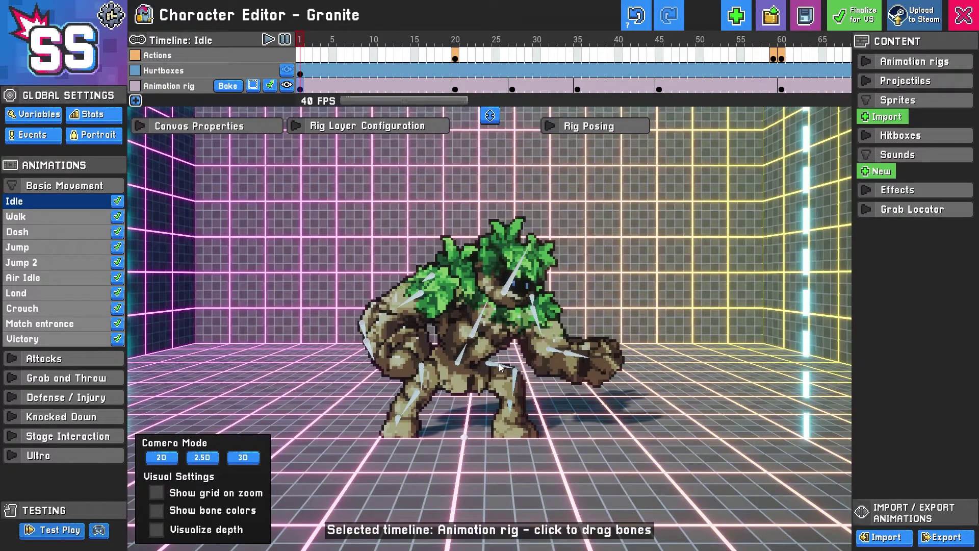
{"action": "left_click", "coordinate": [302, 72]}
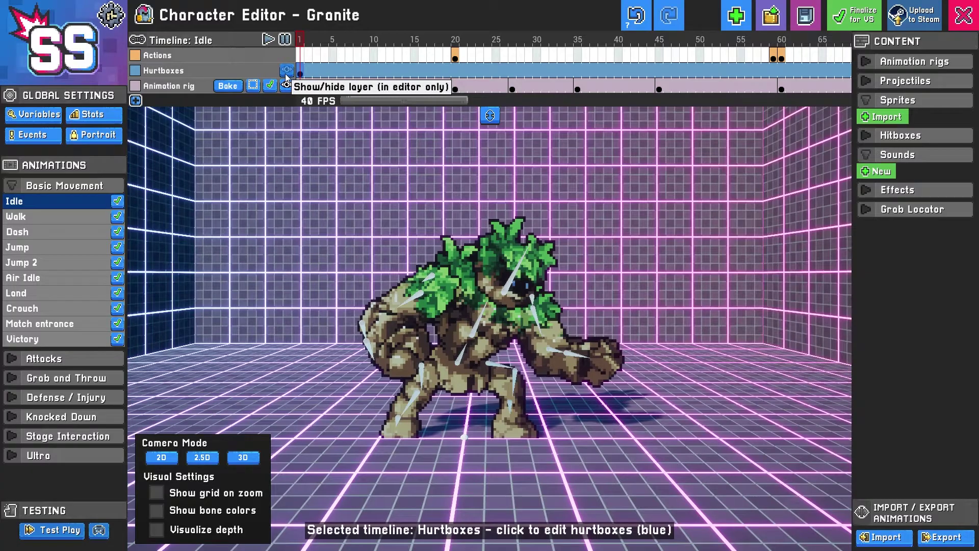
{"action": "left_click", "coordinate": [286, 69]}
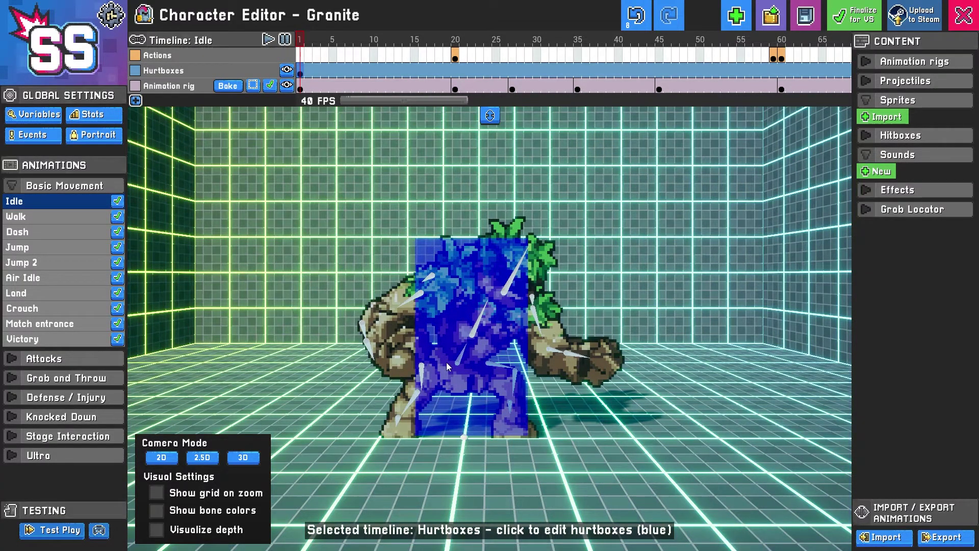
Open the blue hurtbox's size settings, nudge its height, and expand the Attacks list
{"action": "left_click", "coordinate": [449, 270]}
{"action": "mouse_move", "coordinate": [237, 145]}
{"action": "left_mouse_down"}
{"action": "mouse_move", "coordinate": [255, 146]}
{"action": "mouse_move", "coordinate": [238, 145]}
{"action": "left_mouse_up"}
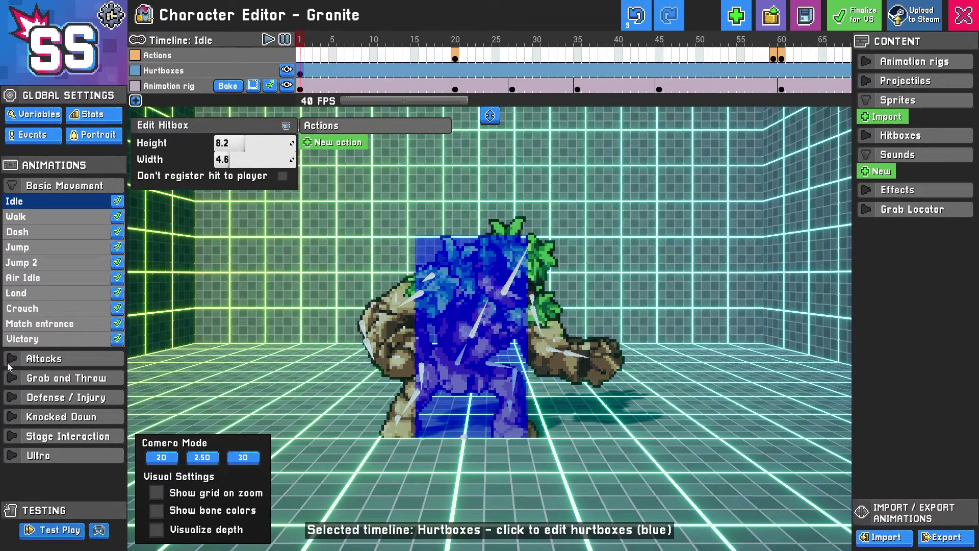
{"action": "left_click", "coordinate": [49, 359]}
Open Side strong and scrub the Hitboxes layer through frames 12–17
{"action": "left_click", "coordinate": [77, 297]}
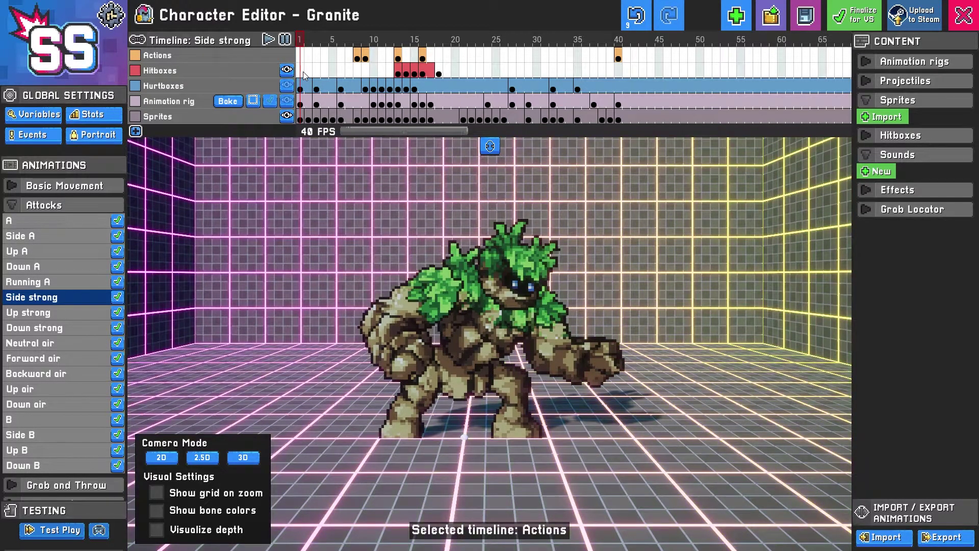
{"action": "left_click_drag", "start_coordinate": [305, 75], "coordinate": [399, 77]}
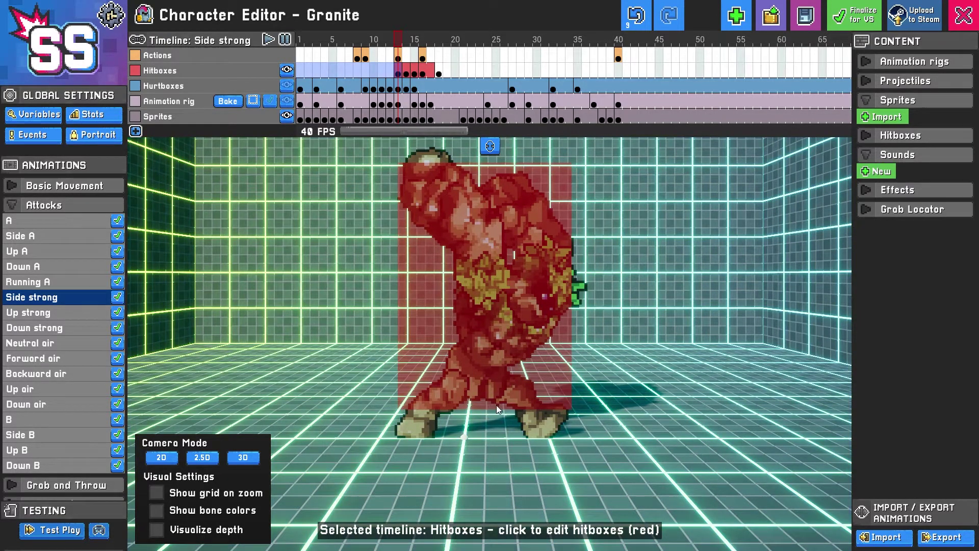
{"action": "left_click_drag", "start_coordinate": [406, 75], "coordinate": [430, 77]}
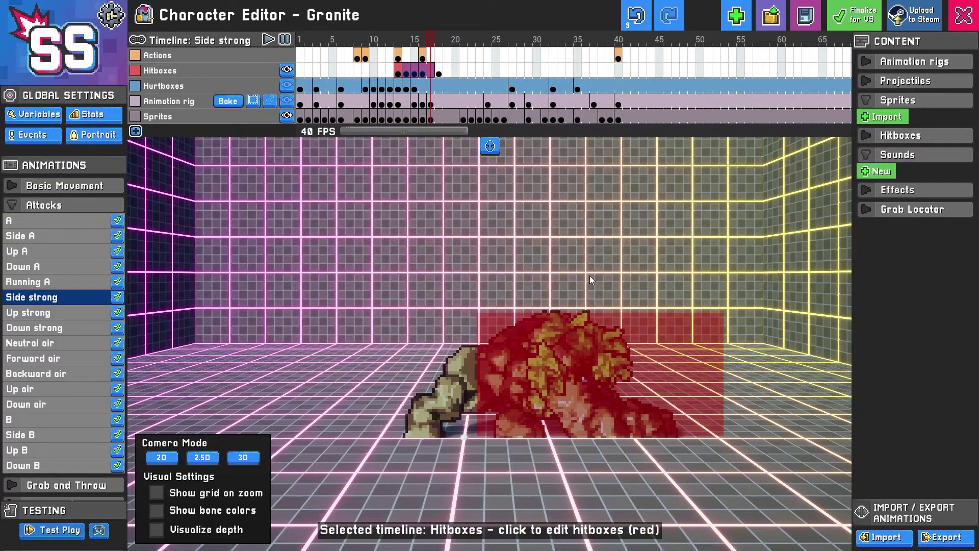
{"action": "left_click", "coordinate": [387, 72]}
{"action": "left_click", "coordinate": [404, 72]}
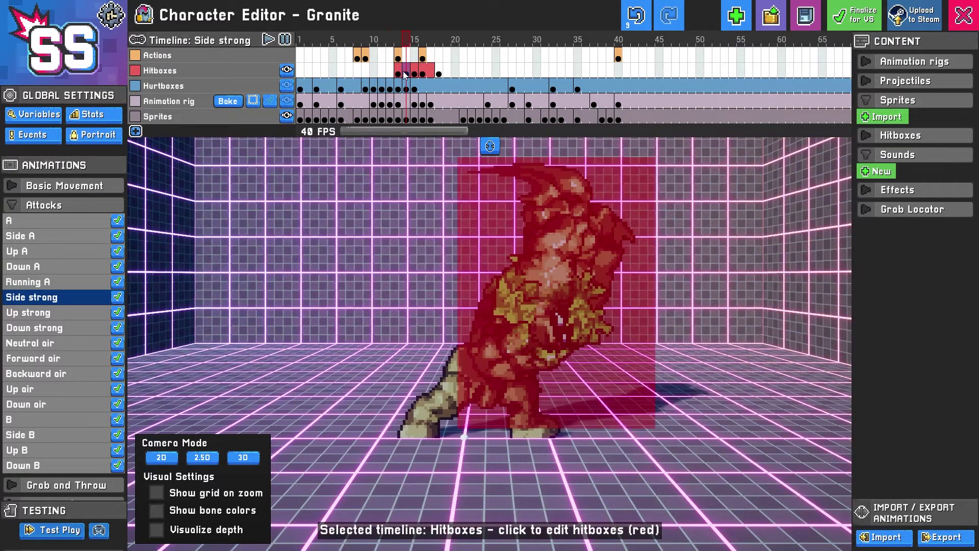
Inspect the red hitbox's size settings, jump to frame 20, and scrub Sprites across frames 1–20
{"action": "left_click", "coordinate": [502, 222]}
{"action": "left_click", "coordinate": [455, 72]}
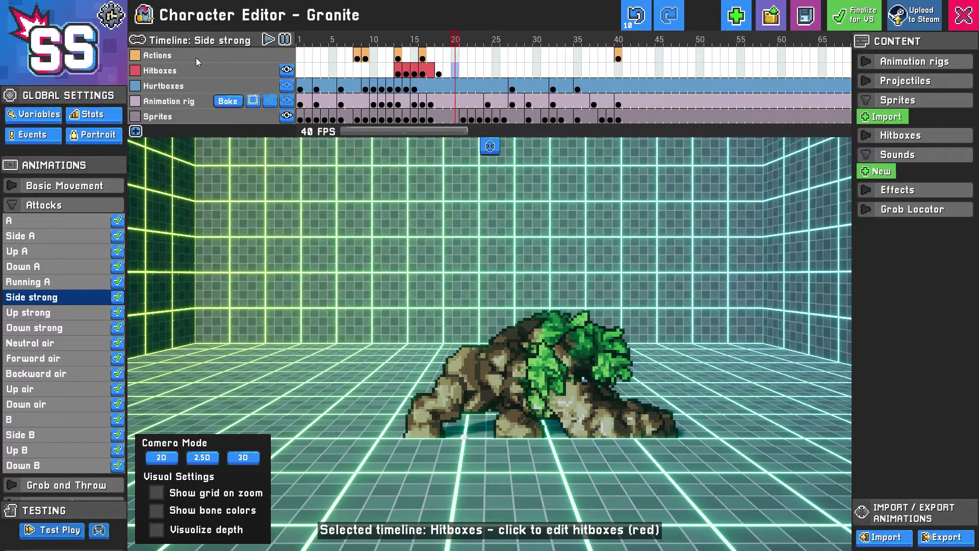
{"action": "left_click_drag", "start_coordinate": [303, 121], "coordinate": [463, 121]}
View the Actions keyframes at frames 8 and 9 and preview the DustGroundBurst effect
{"action": "left_click", "coordinate": [308, 57]}
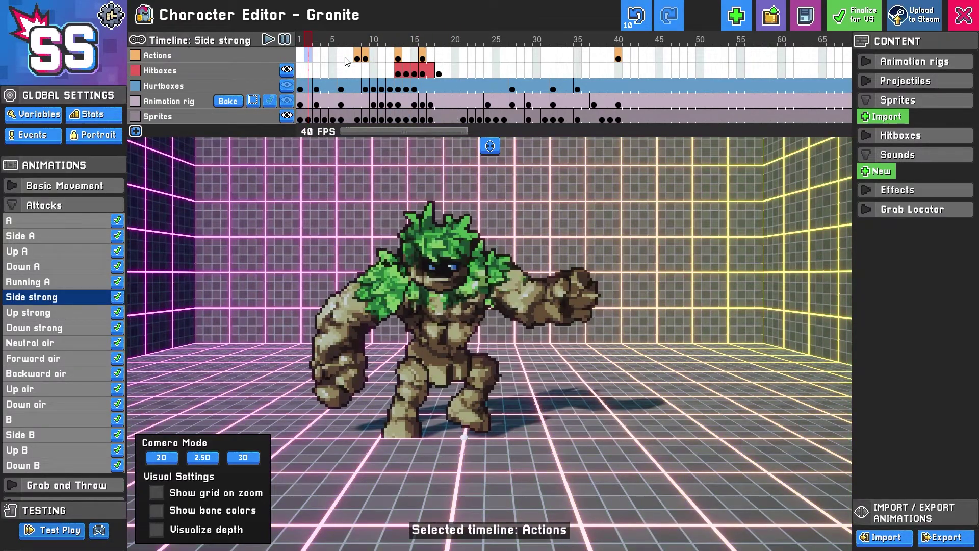
{"action": "left_click", "coordinate": [358, 59]}
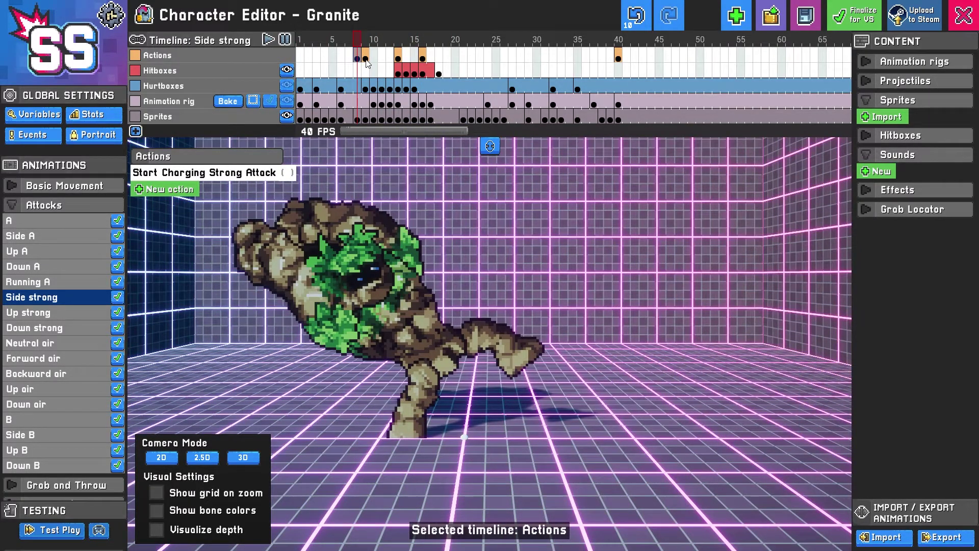
{"action": "left_click", "coordinate": [365, 59]}
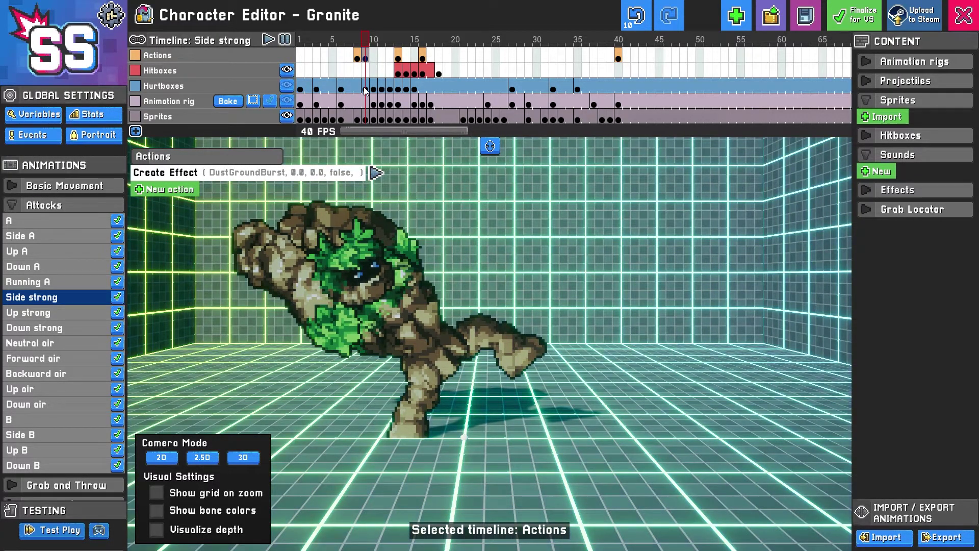
{"action": "left_click", "coordinate": [374, 174]}
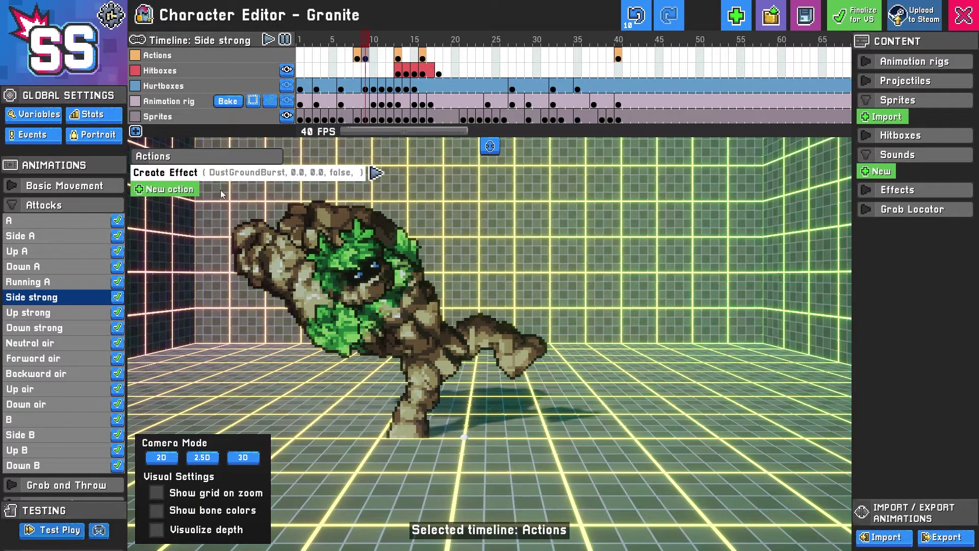
{"action": "left_click", "coordinate": [377, 174]}
{"action": "left_click", "coordinate": [379, 174]}
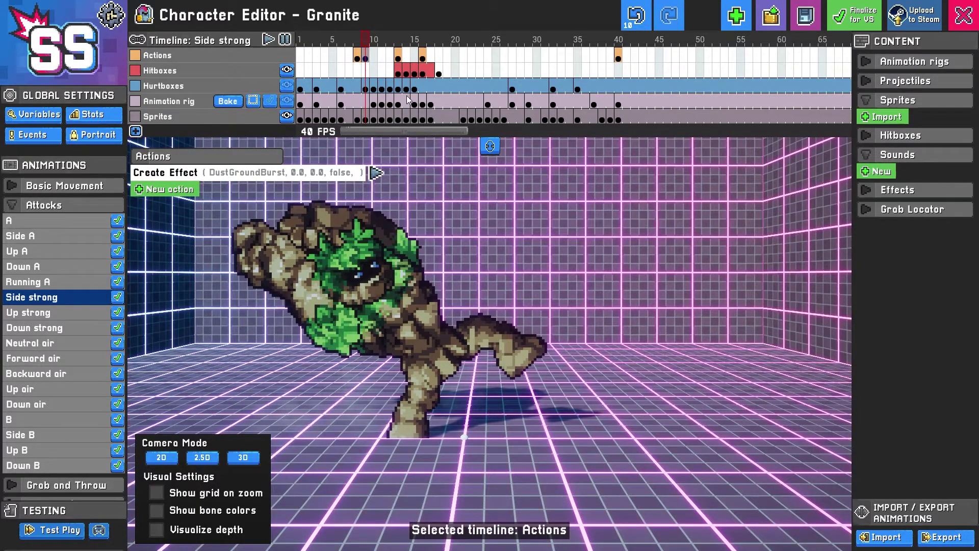
Scrub Hurtboxes across frames 1–17, select frame 10, and preview the frame 9 dust effect again
{"action": "left_click_drag", "start_coordinate": [303, 87], "coordinate": [428, 91]}
{"action": "left_click", "coordinate": [375, 88]}
{"action": "left_click", "coordinate": [366, 57]}
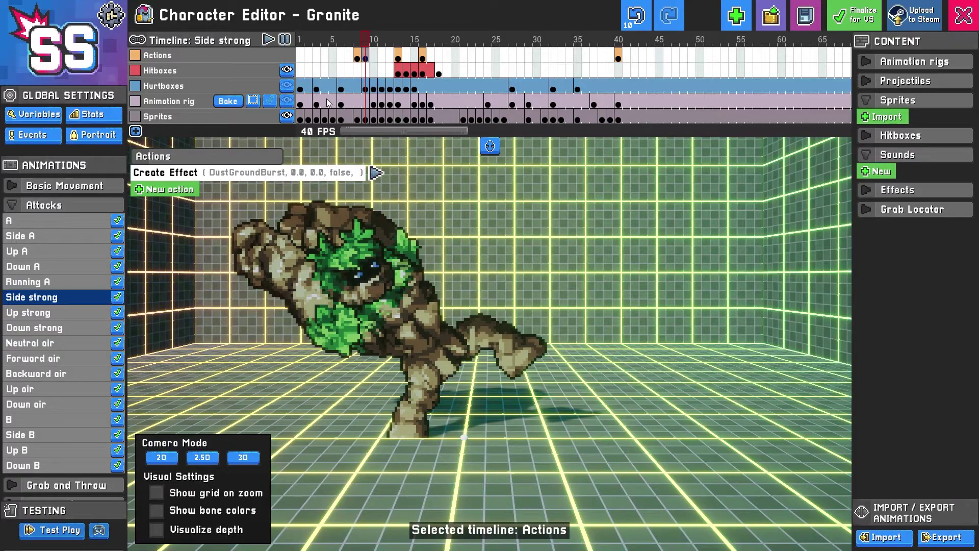
{"action": "left_click", "coordinate": [378, 174]}
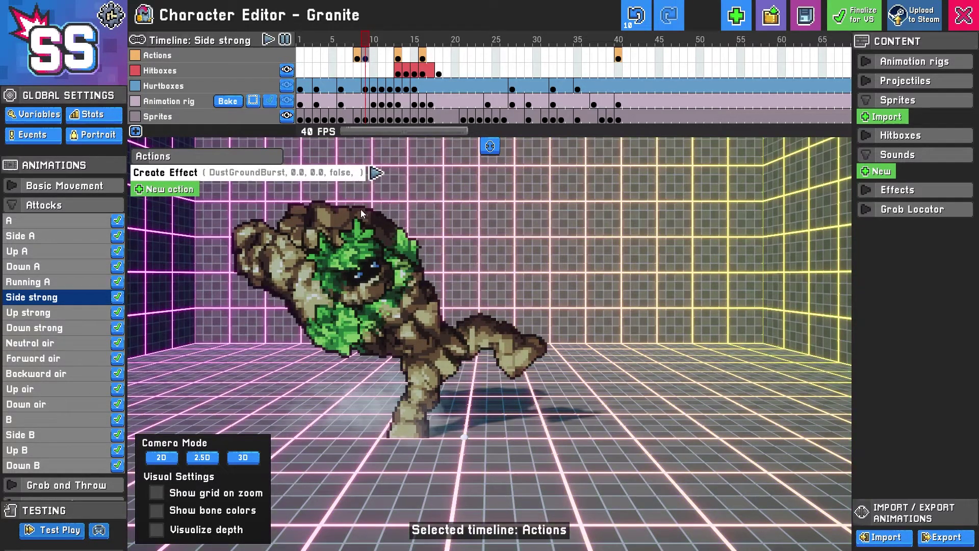
Scrub the Animation rig across frames 2–27, then play Side strong from Sprites frame 1
{"action": "left_click_drag", "start_coordinate": [308, 102], "coordinate": [488, 102]}
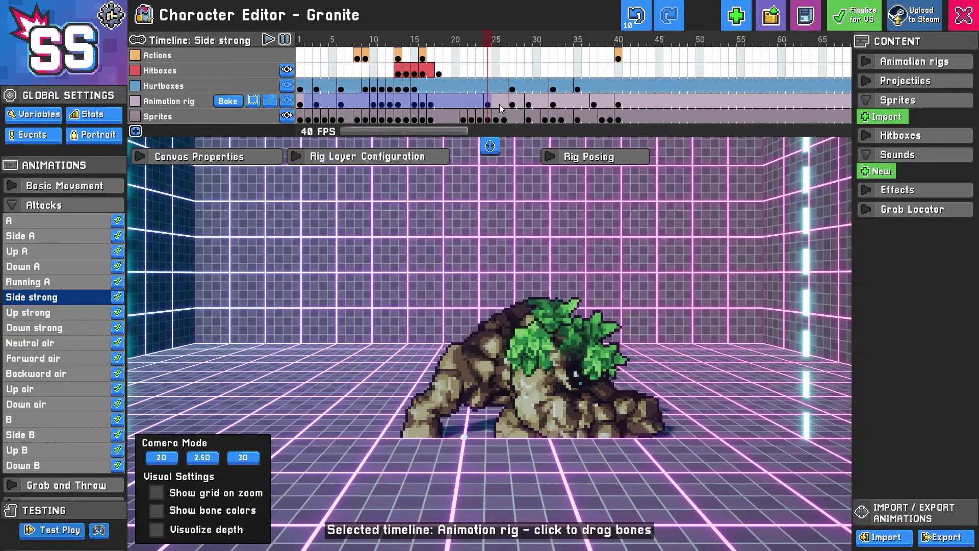
{"action": "left_click", "coordinate": [512, 101]}
{"action": "left_click", "coordinate": [301, 117]}
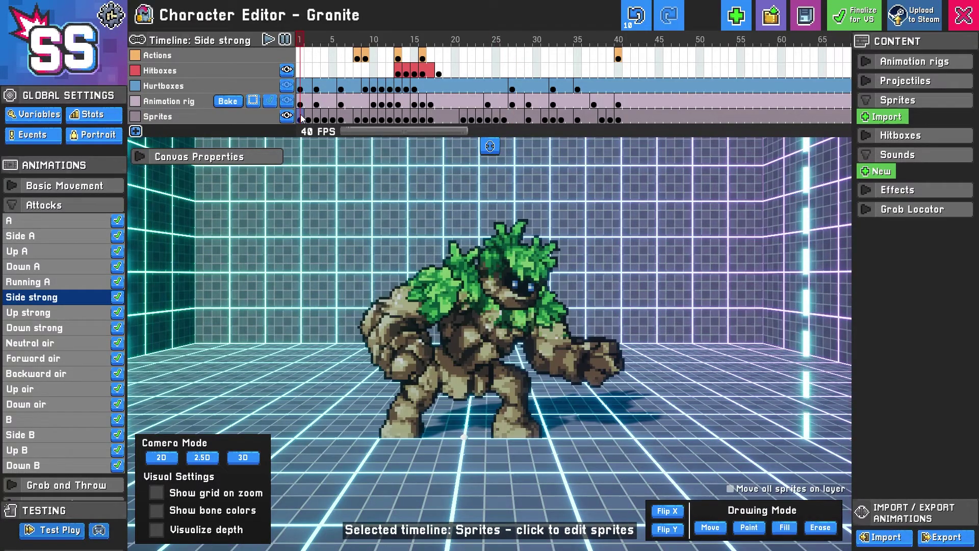
{"action": "left_click", "coordinate": [271, 40]}
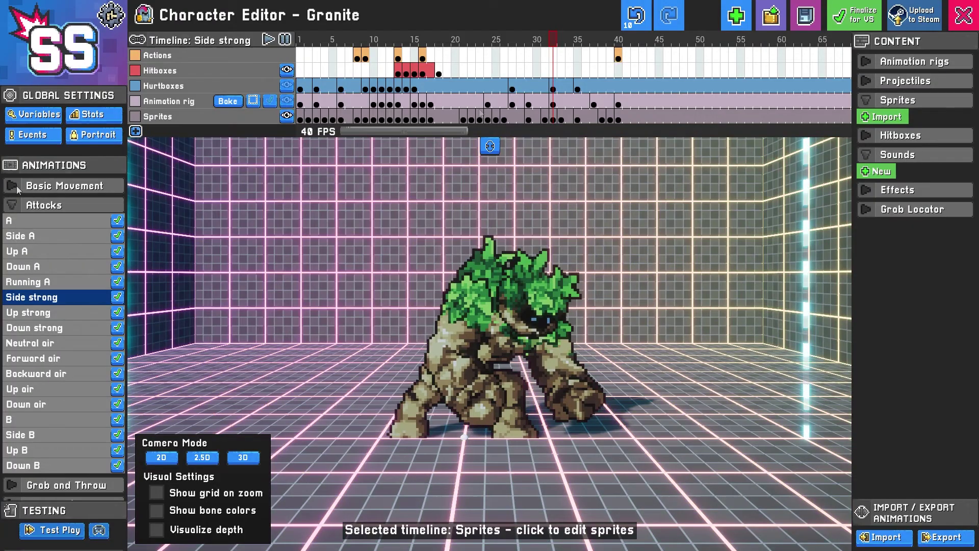
Open Basic Movement > Idle and add a Grab locator timeline layer
{"action": "left_click", "coordinate": [17, 186]}
{"action": "left_click", "coordinate": [61, 207]}
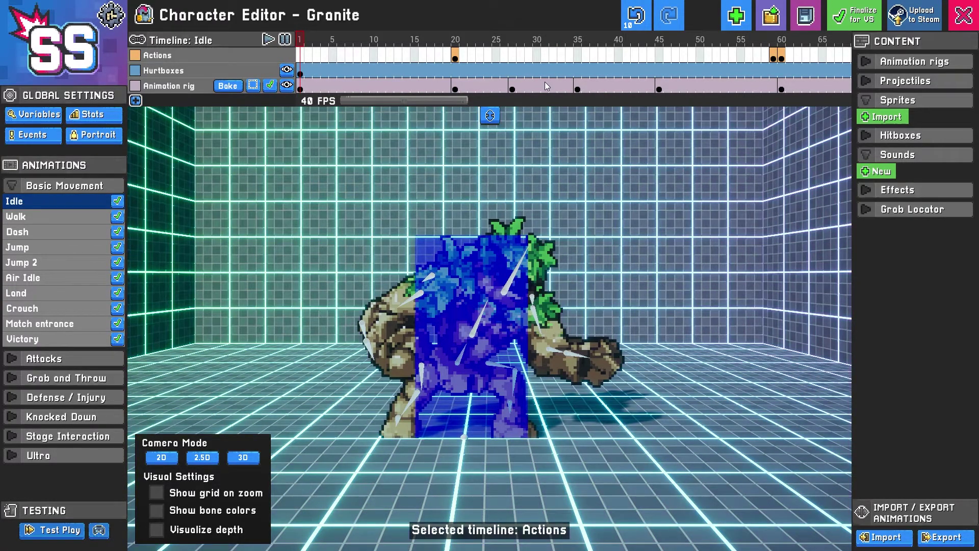
{"action": "left_click", "coordinate": [136, 101]}
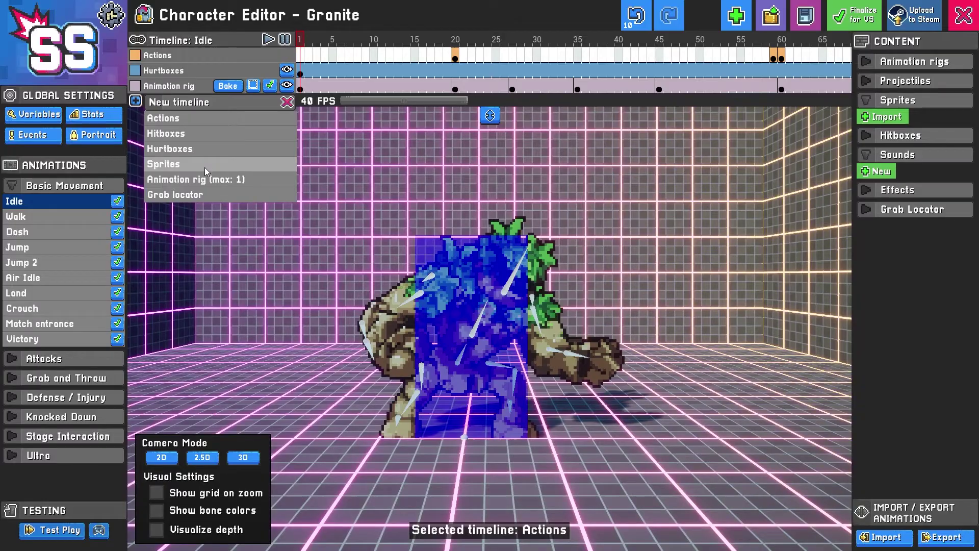
{"action": "left_click", "coordinate": [227, 196]}
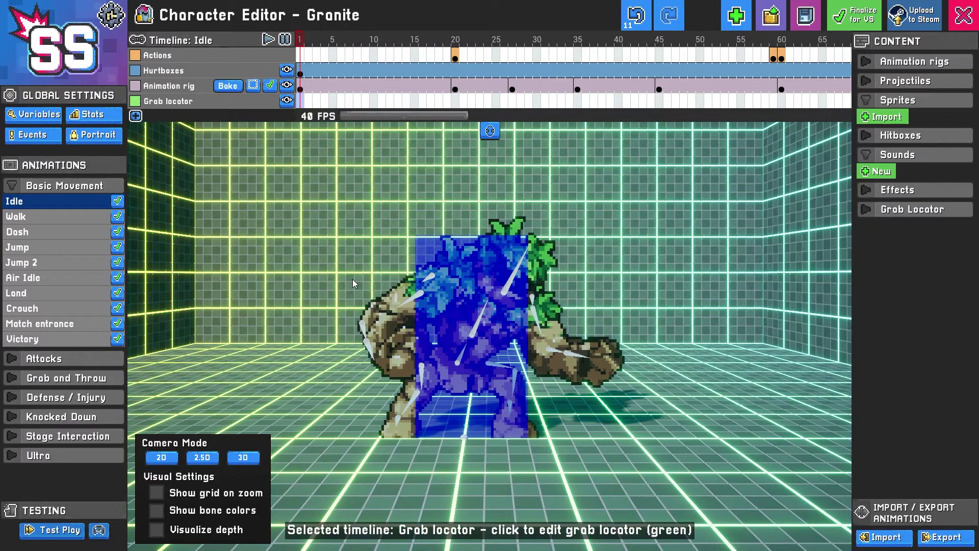
Create a new grab locator on Granite's hand at X 266.7, Y 147.4, then advance to frame 28
{"action": "left_click", "coordinate": [861, 209]}
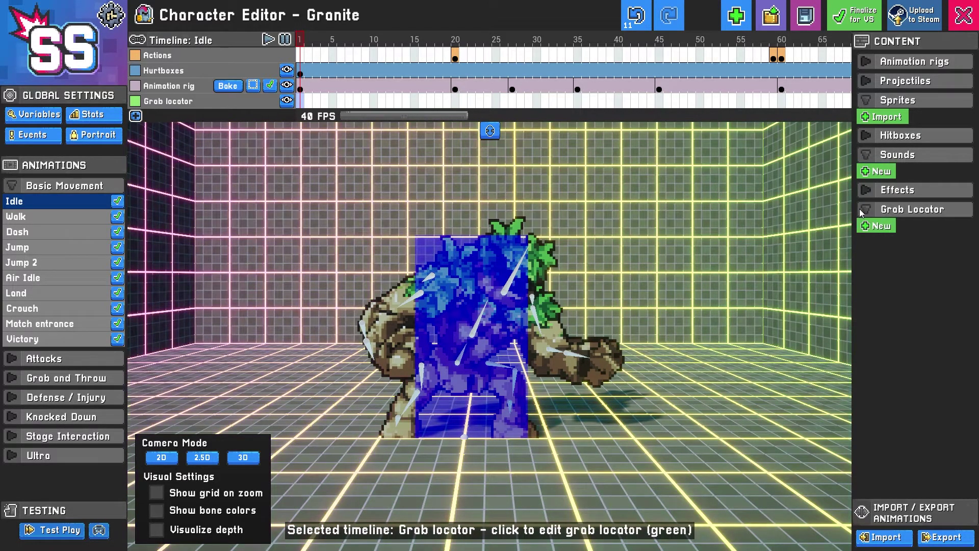
{"action": "left_click", "coordinate": [885, 228]}
{"action": "left_click", "coordinate": [600, 363]}
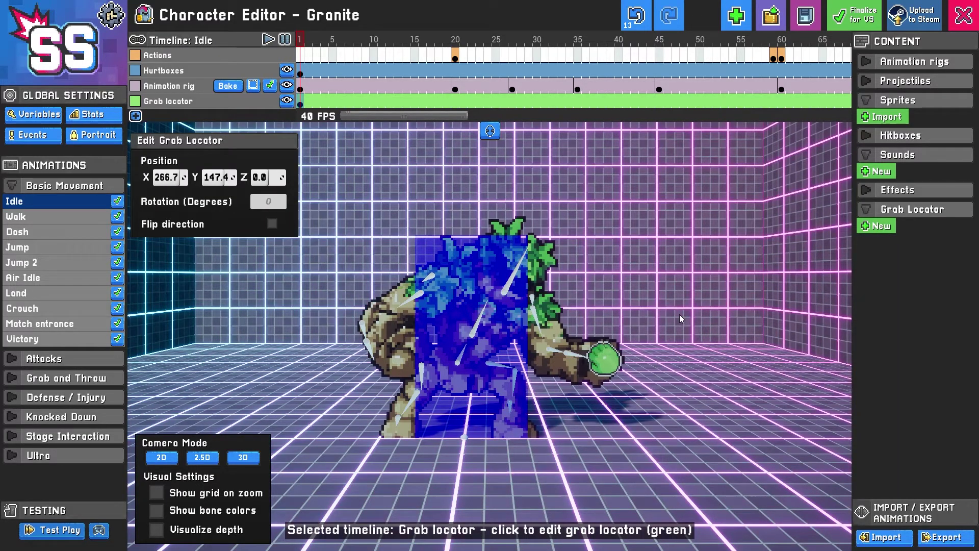
{"action": "mouse_move", "coordinate": [311, 103]}
{"action": "left_mouse_down"}
{"action": "mouse_move", "coordinate": [482, 103]}
{"action": "mouse_move", "coordinate": [301, 101]}
{"action": "left_mouse_up"}
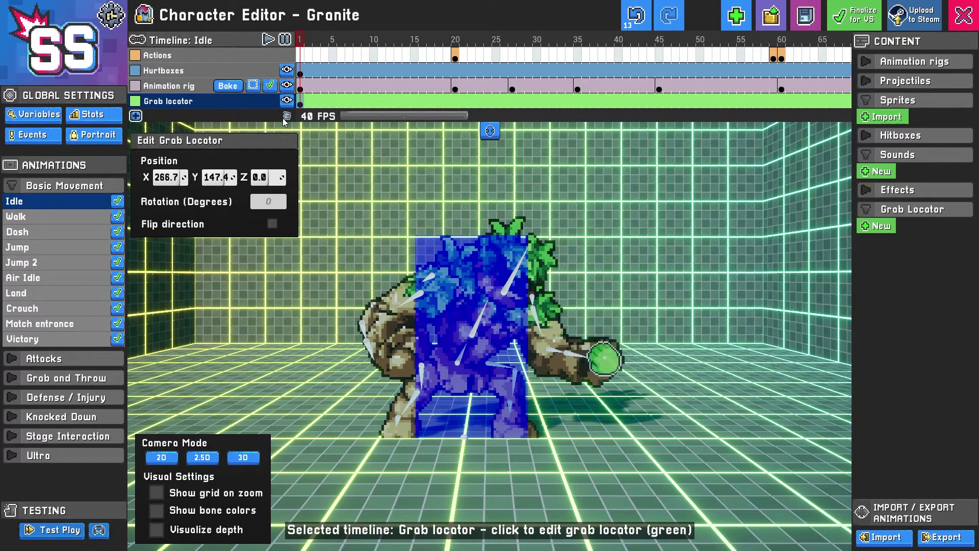
{"action": "left_click", "coordinate": [286, 117]}
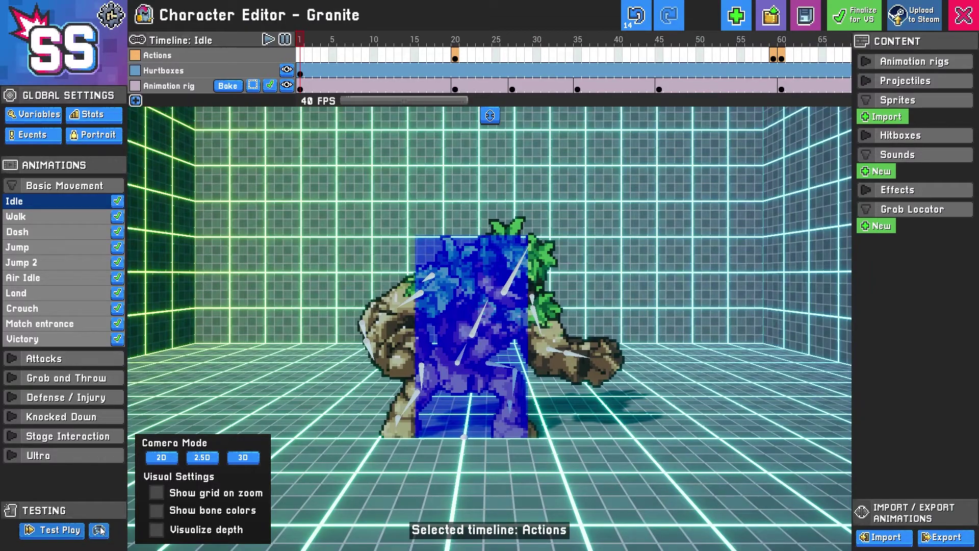
Start a test play of Granite and pick the controller with A
{"action": "left_click", "coordinate": [99, 530]}
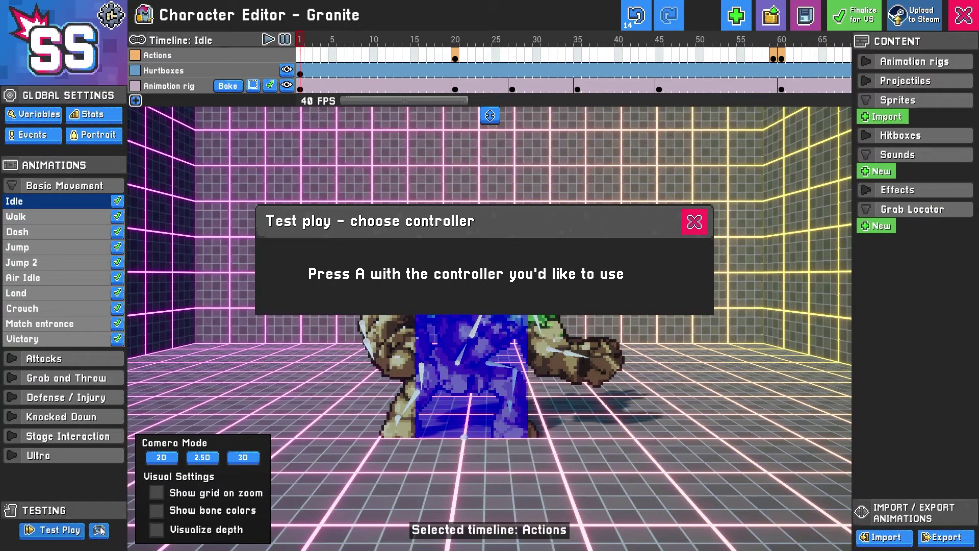
{"action": "key", "text": "a"}
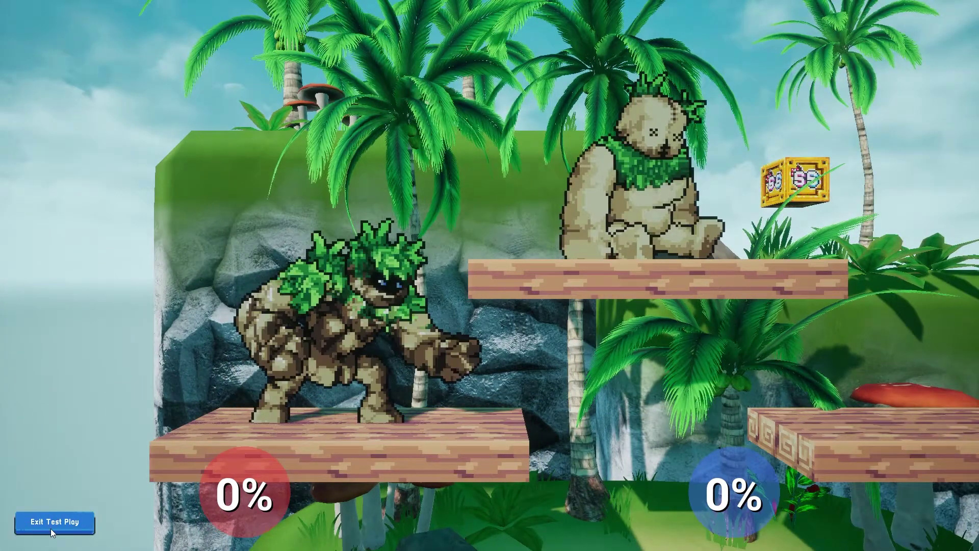
Run, jump and attack the training dummy, knocking it onto the left platform and striking again
{"action": "key", "text": "a"}
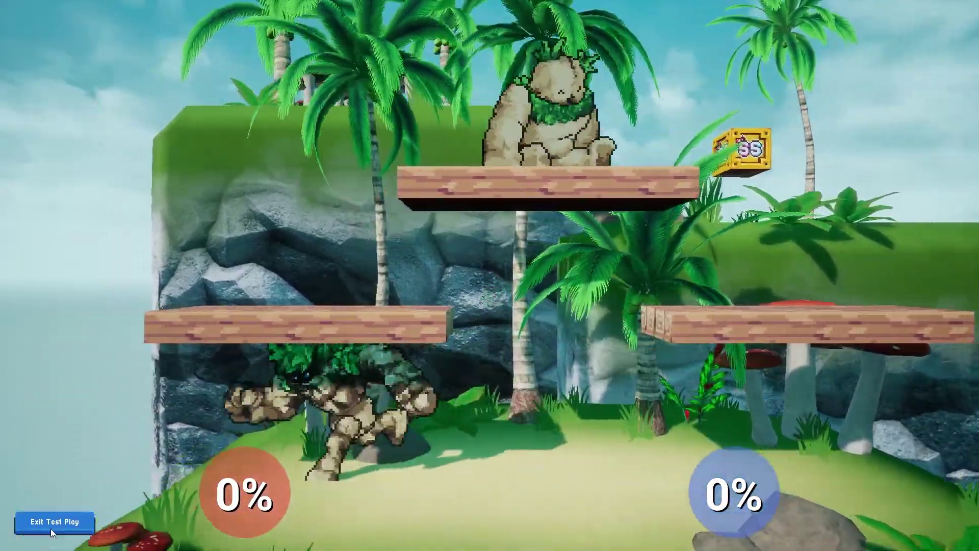
{"action": "key", "text": "space"}
{"action": "key", "text": "d"}
{"action": "key", "text": "space"}
{"action": "key", "text": "space"}
{"action": "key", "text": "j"}
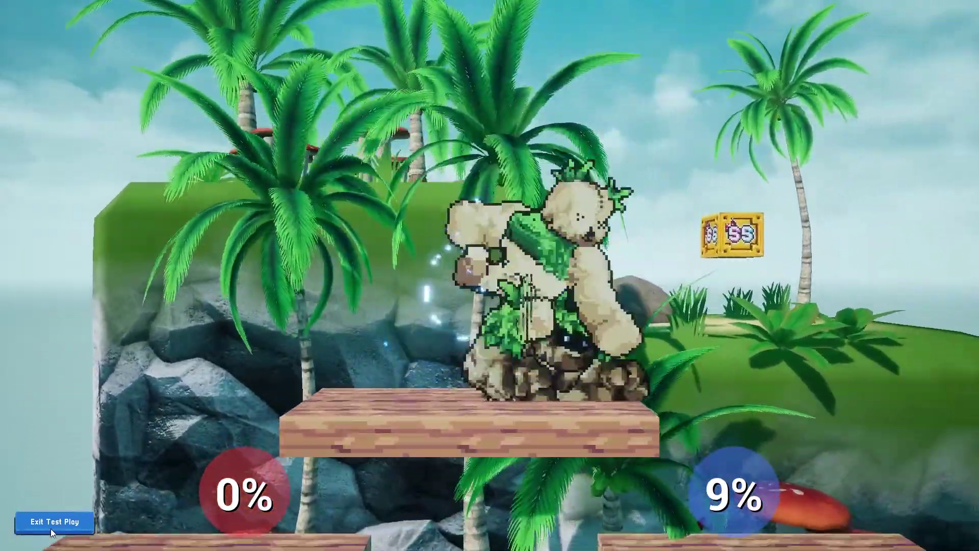
{"action": "key", "text": "space"}
{"action": "key", "text": "j"}
{"action": "key", "text": "a"}
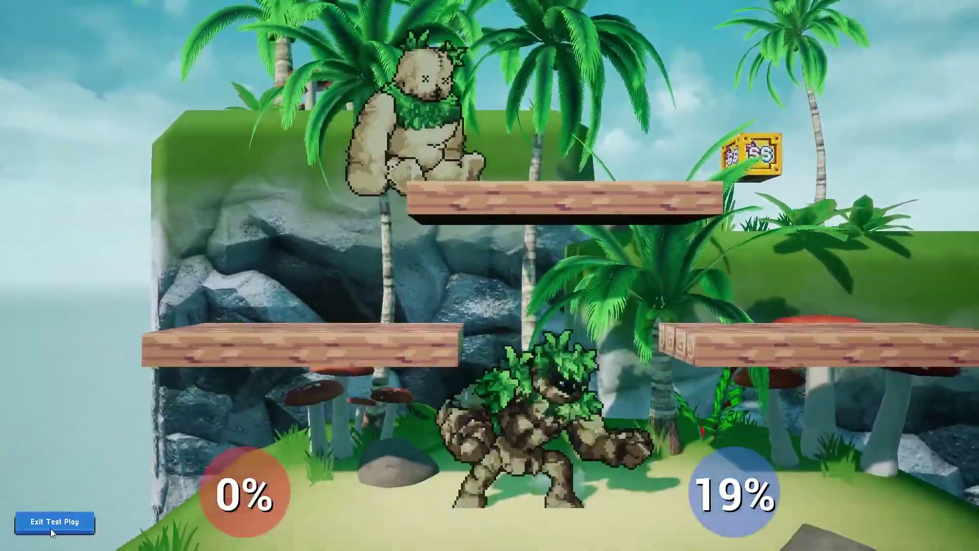
{"action": "key", "text": "space"}
{"action": "key", "text": "space"}
{"action": "key", "text": "j"}
{"action": "key", "text": "a"}
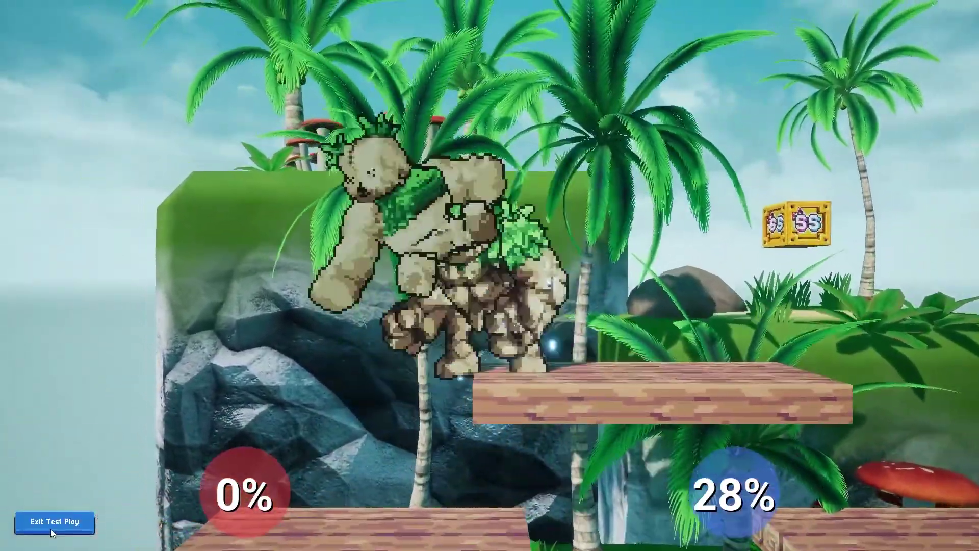
{"action": "key", "text": "d"}
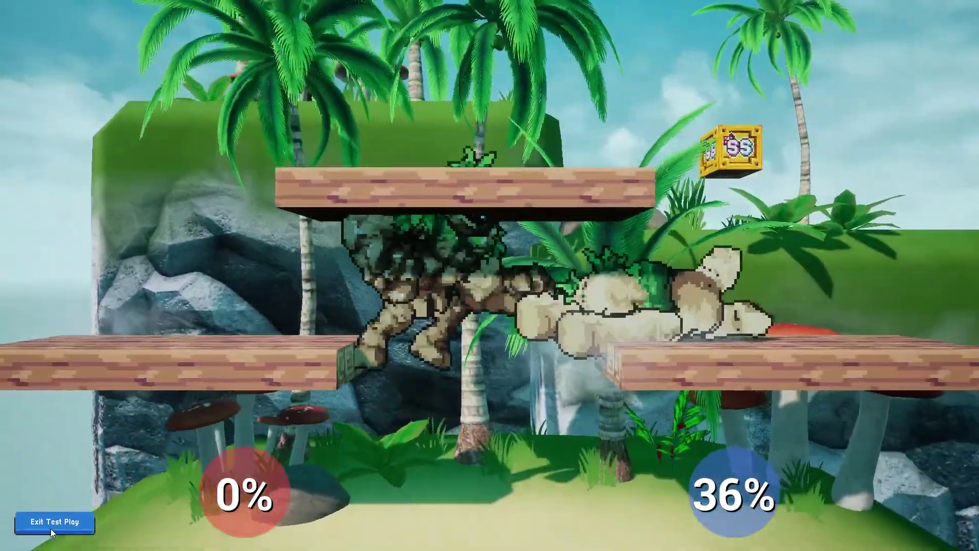
{"action": "key", "text": "space"}
{"action": "key", "text": "j"}
{"action": "key", "text": "space"}
{"action": "key", "text": "d"}
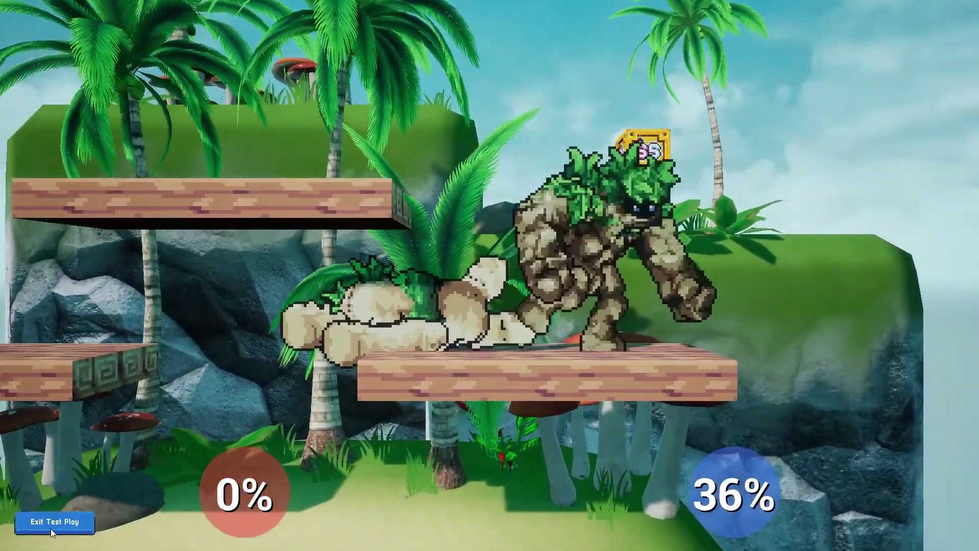
{"action": "key", "text": "a"}
{"action": "key", "text": "j"}
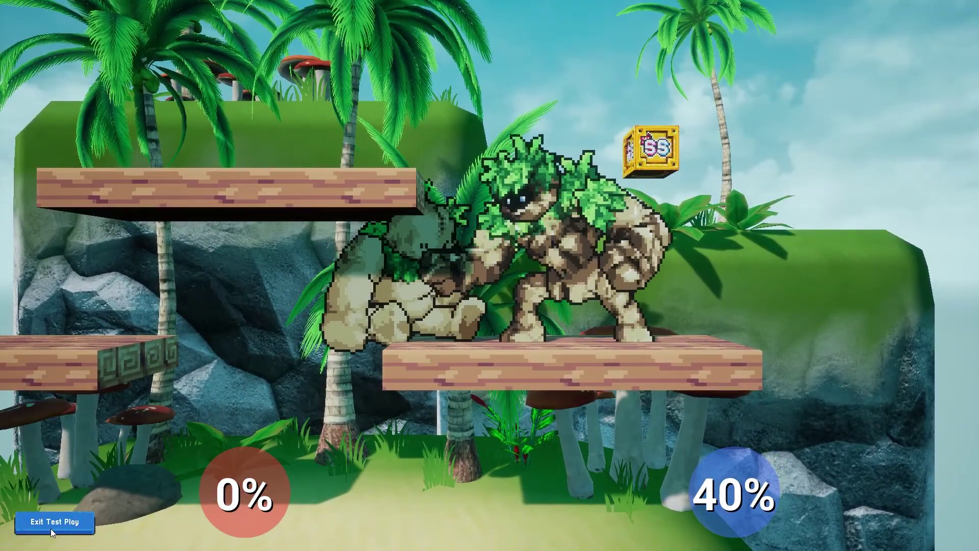
Launch the dummy with the slam special and lightning attack, then dash and jump across the platforms
{"action": "key", "text": "k"}
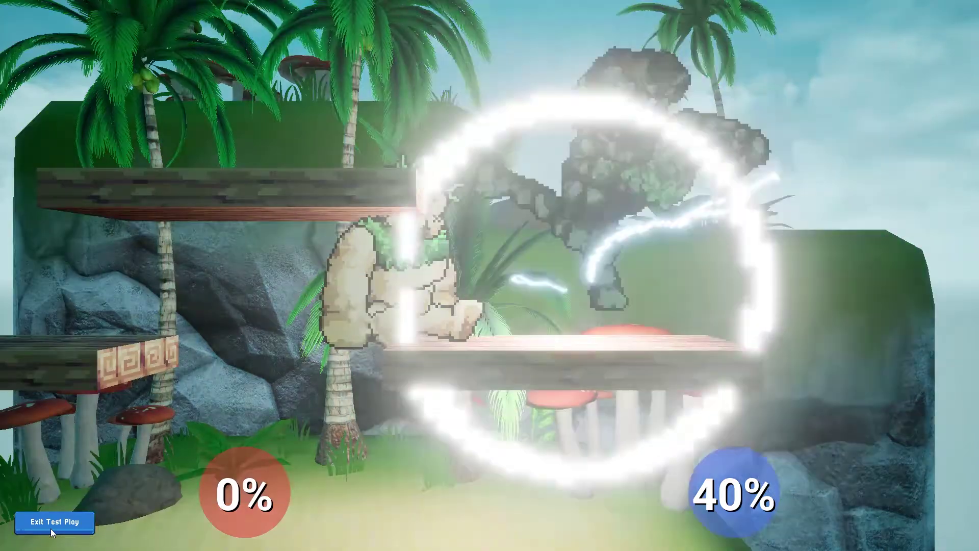
{"action": "key", "text": "a"}
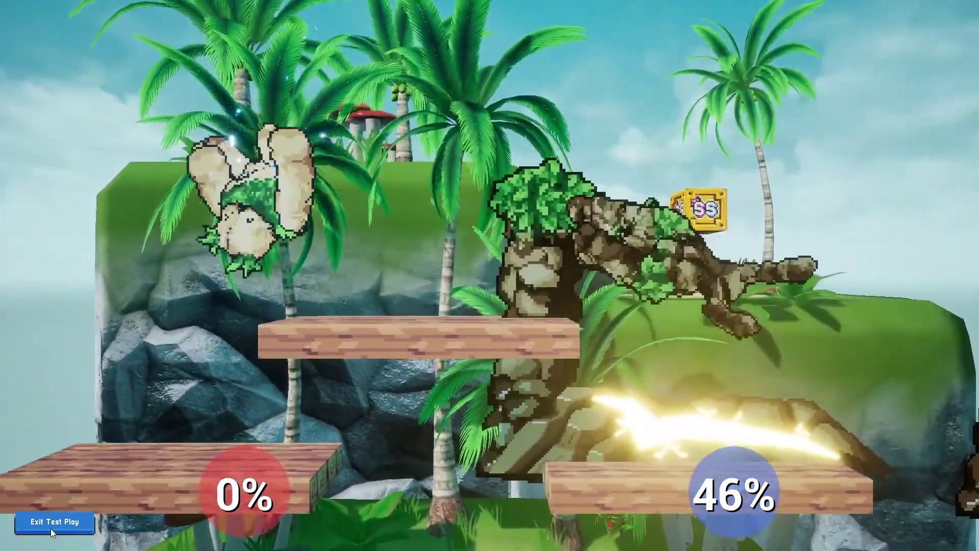
{"action": "key", "text": "space"}
{"action": "key", "text": "j"}
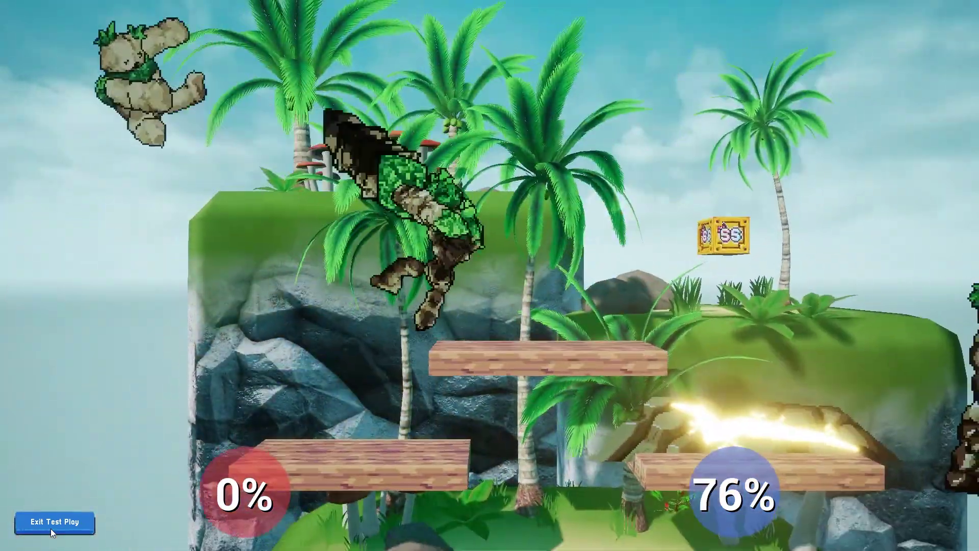
{"action": "key", "text": "a"}
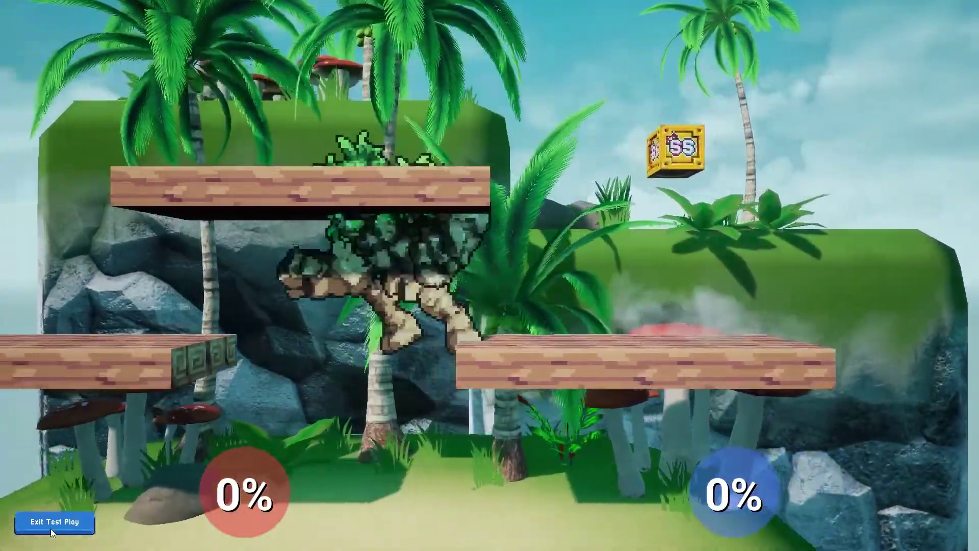
{"action": "key", "text": "d"}
{"action": "key", "text": "a"}
{"action": "key", "text": "space"}
{"action": "key", "text": "d"}
{"action": "key", "text": "space"}
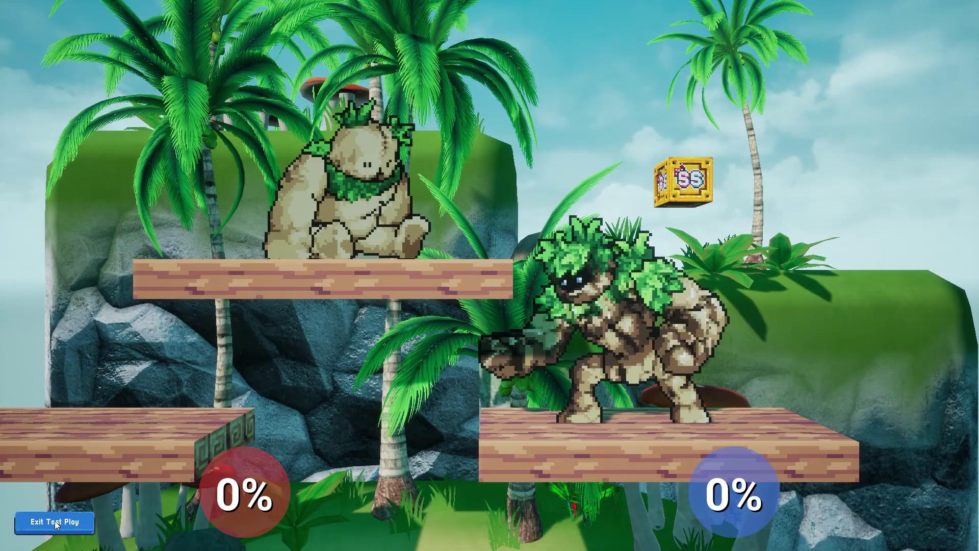
Exit test play and fix the editor grid colour to a less saturated peach hue, without hue cycling
{"action": "left_click", "coordinate": [54, 521]}
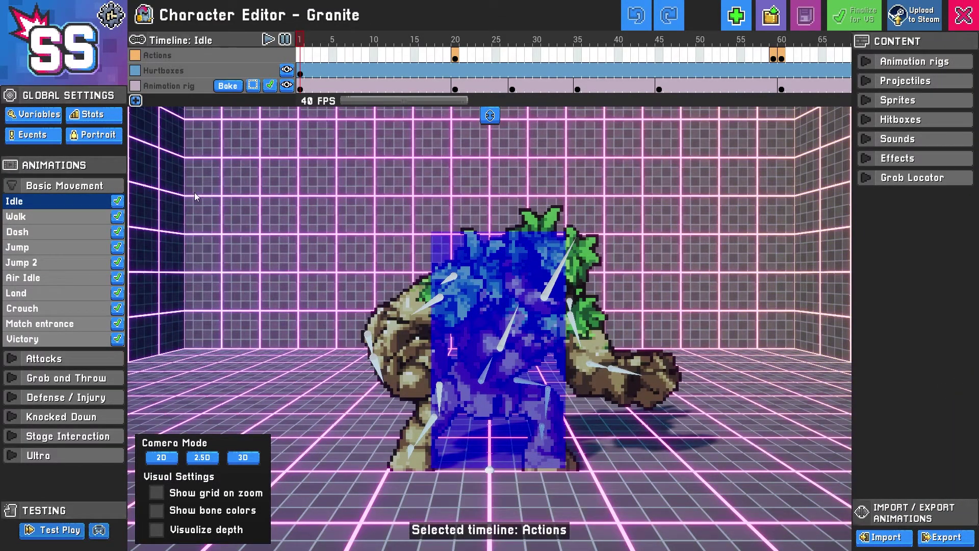
{"action": "left_click", "coordinate": [111, 16]}
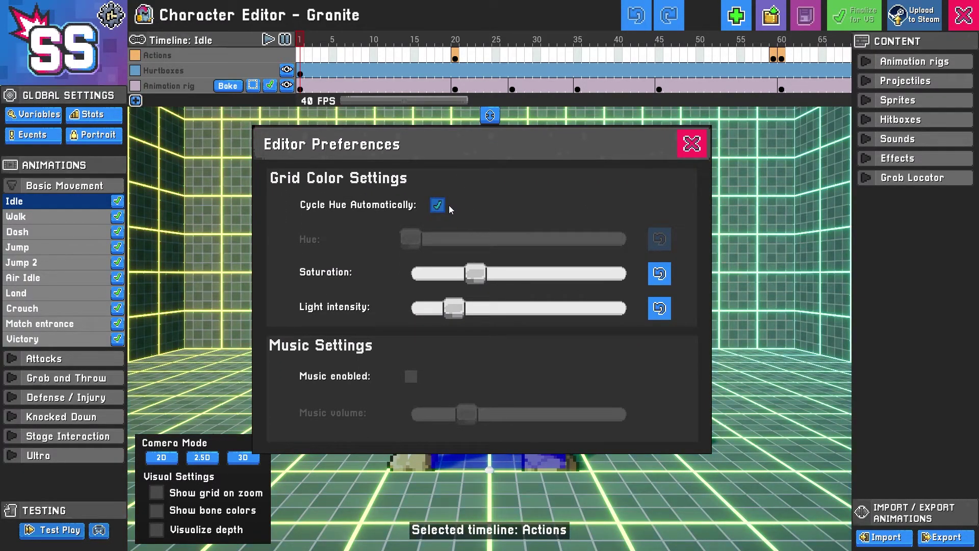
{"action": "left_click", "coordinate": [437, 204]}
{"action": "left_click_drag", "start_coordinate": [427, 241], "coordinate": [456, 241]}
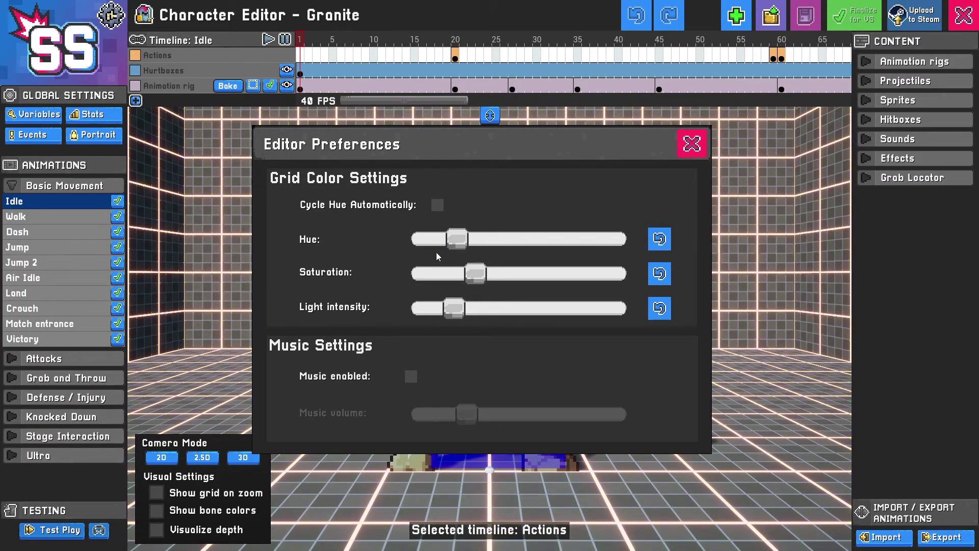
{"action": "left_click_drag", "start_coordinate": [476, 278], "coordinate": [433, 308]}
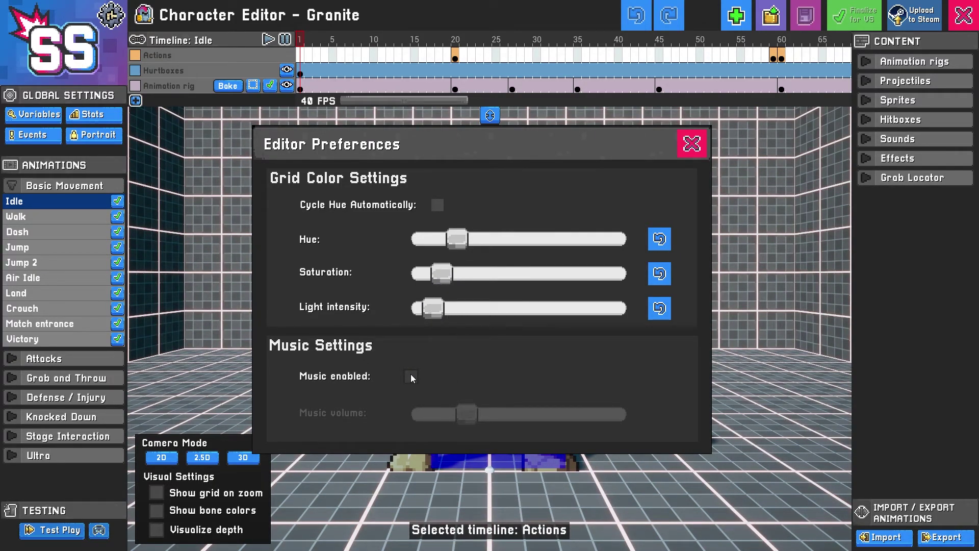
Toggle the editor music on and back off, then close Editor Preferences
{"action": "left_click", "coordinate": [411, 376]}
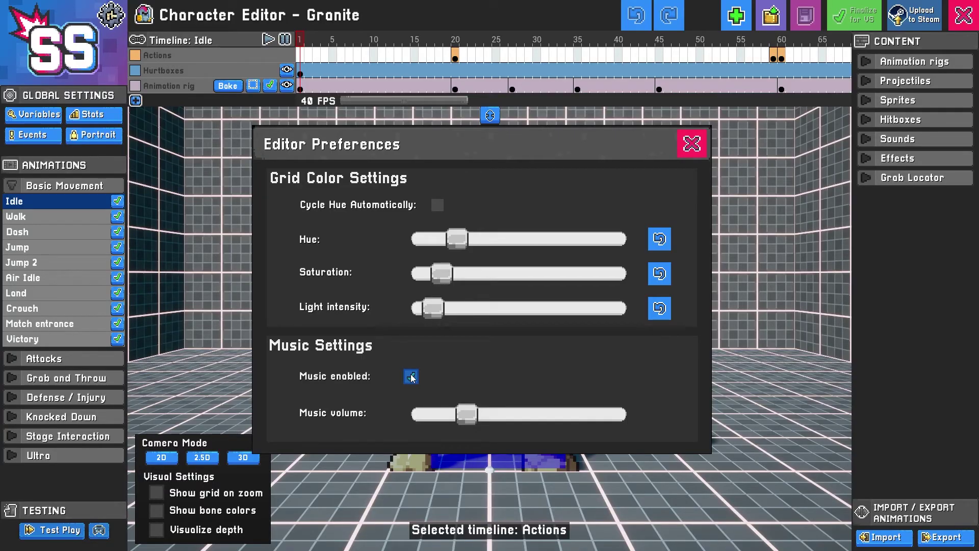
{"action": "left_click", "coordinate": [410, 376]}
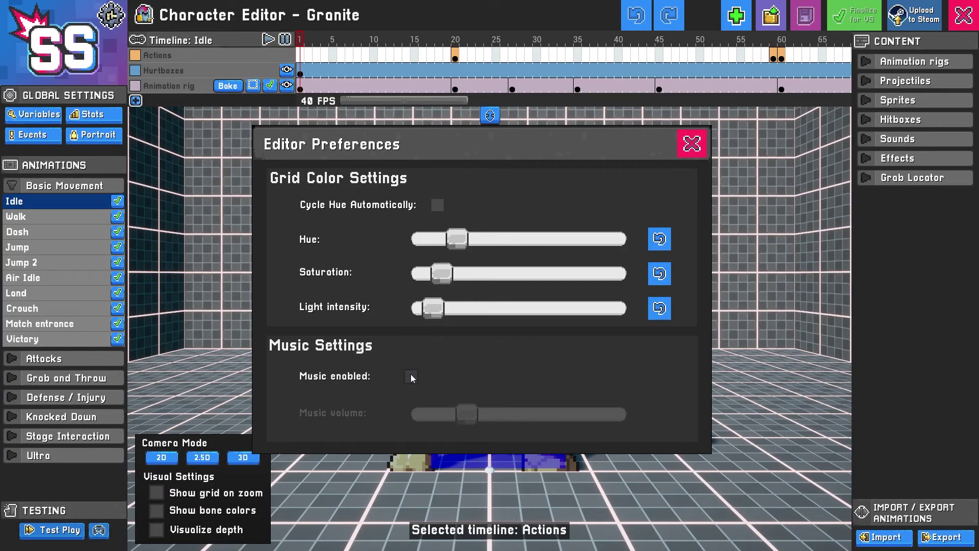
{"action": "left_click", "coordinate": [692, 144]}
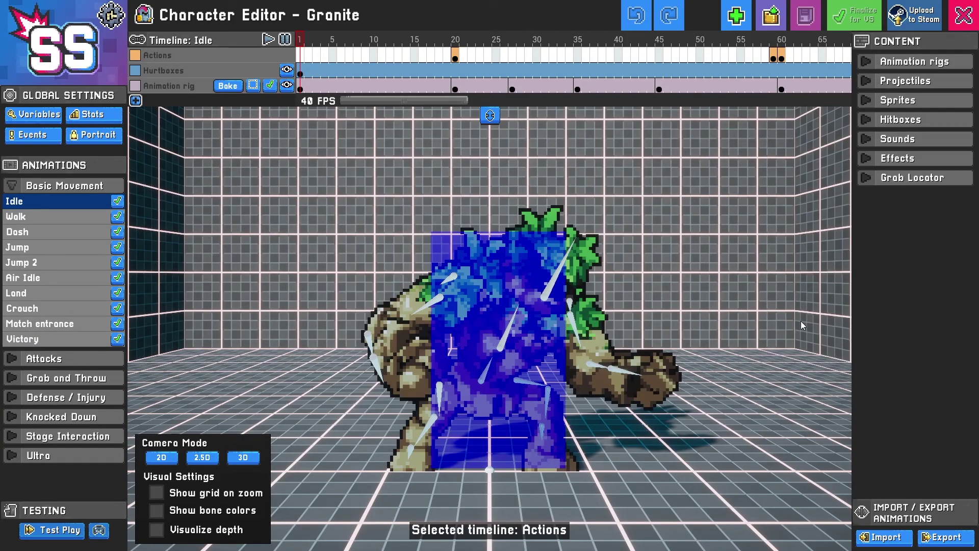